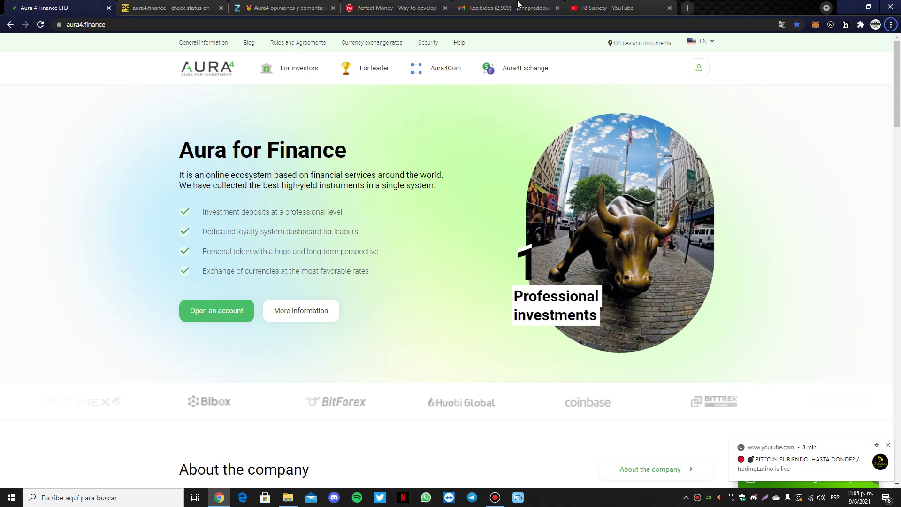
- Review Aura 4 Finance's project details on the hyiplogs and HYIP-Zanoza monitoring sites
left_click(165, 7)
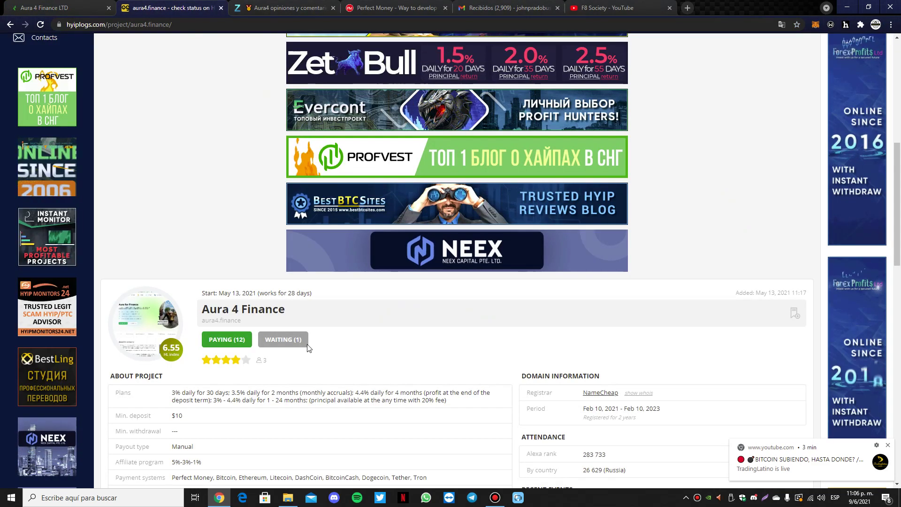
scroll(296, 328, "down", 3)
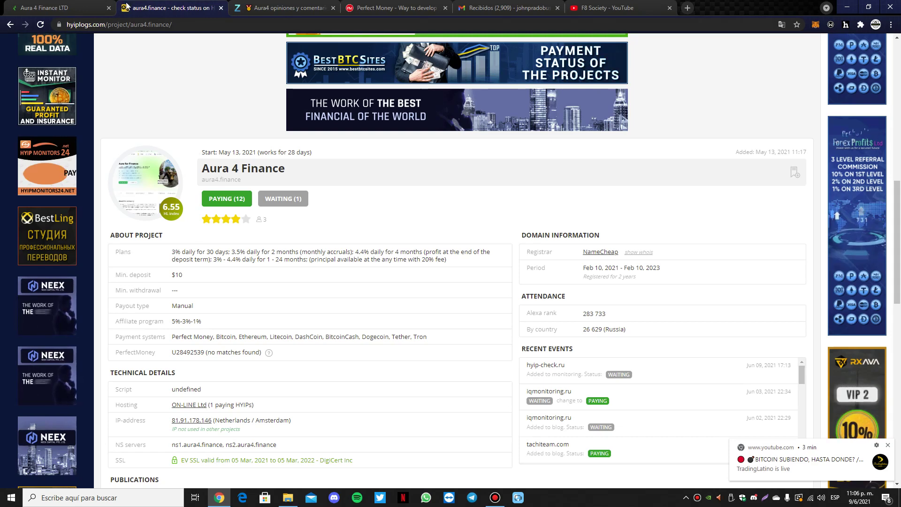
key("ctrl+Tab")
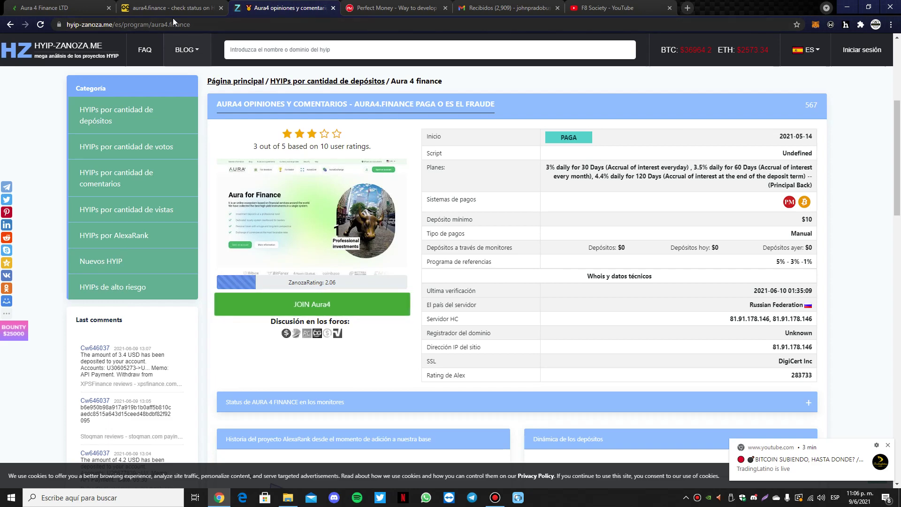
- Return to the Aura 4 Finance site, open the account's control panel and review its balances
key("ctrl+shift+Tab")
key("ctrl+shift+Tab")
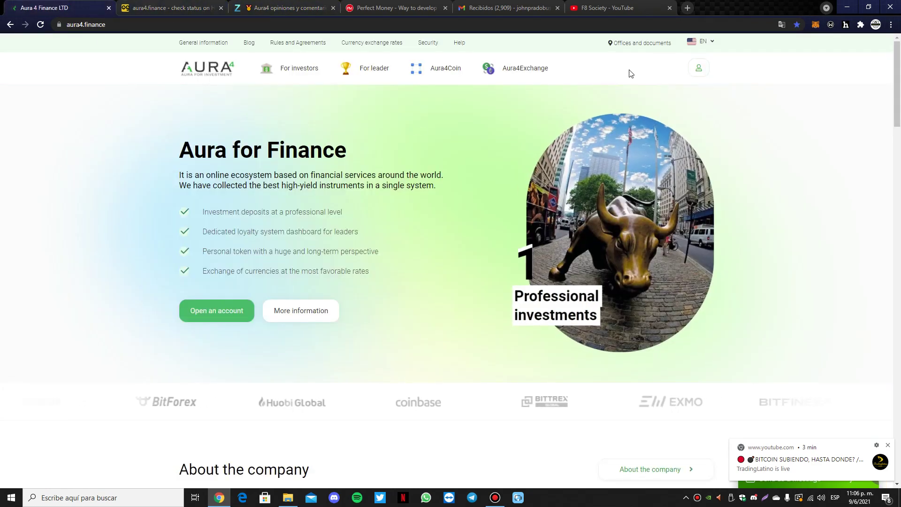
left_click(698, 68)
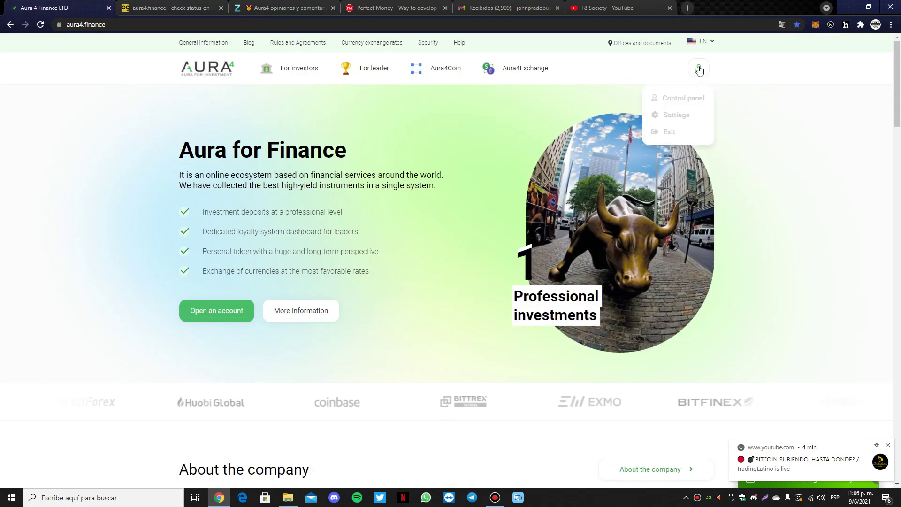
left_click(670, 97)
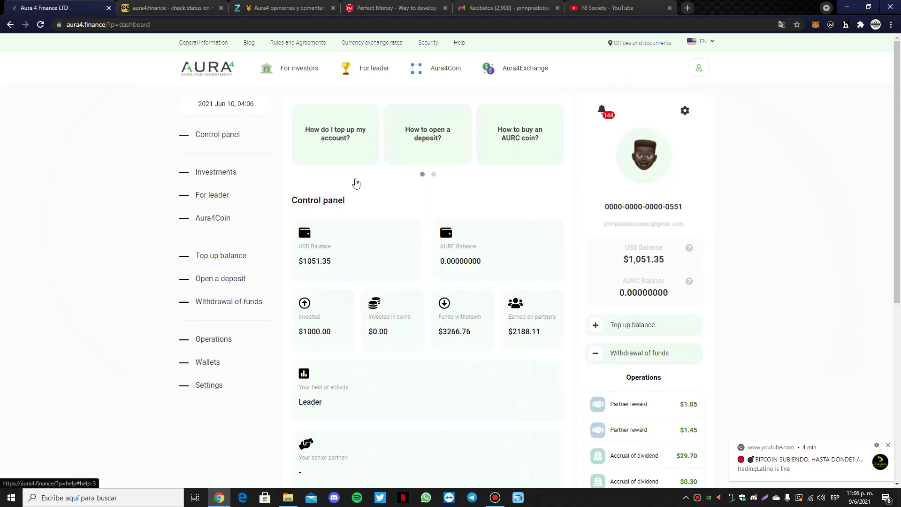
scroll(381, 193, "down", 3)
scroll(388, 177, "up", 2)
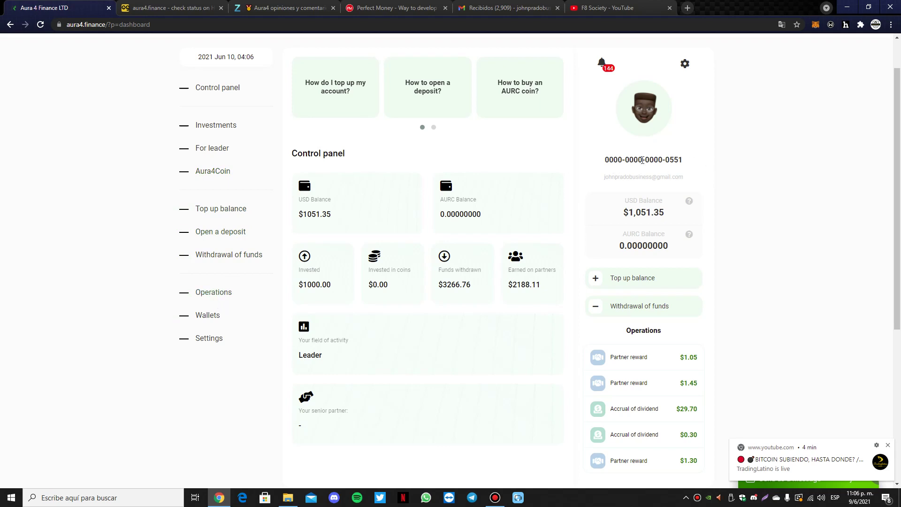
- Open the balance top-up form and set the deposit amount to 100
left_click(621, 280)
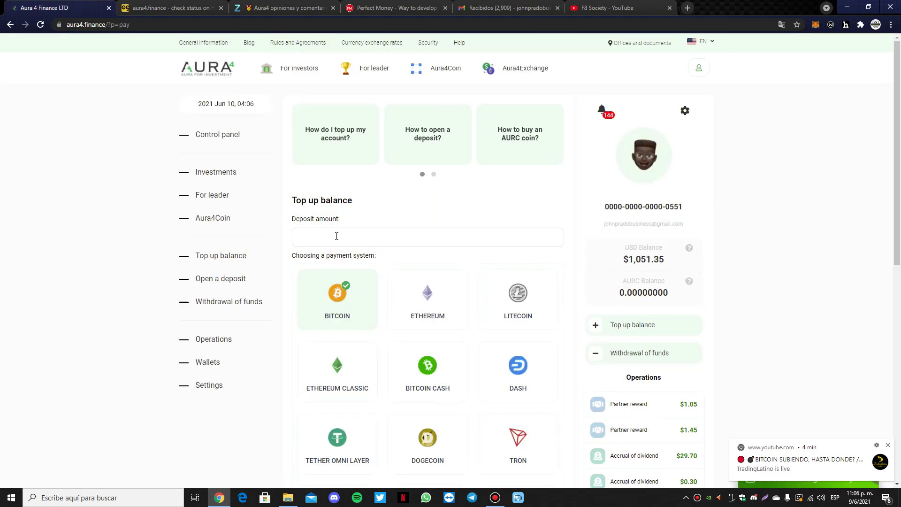
scroll(336, 236, "down", 2)
left_click(336, 143)
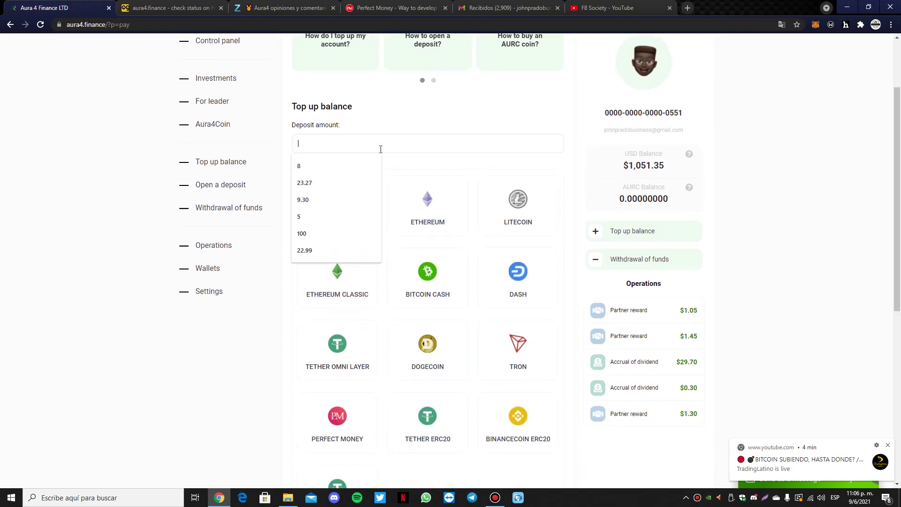
scroll(529, 235, "down", 2)
left_click(556, 276)
scroll(398, 217, "up", 2)
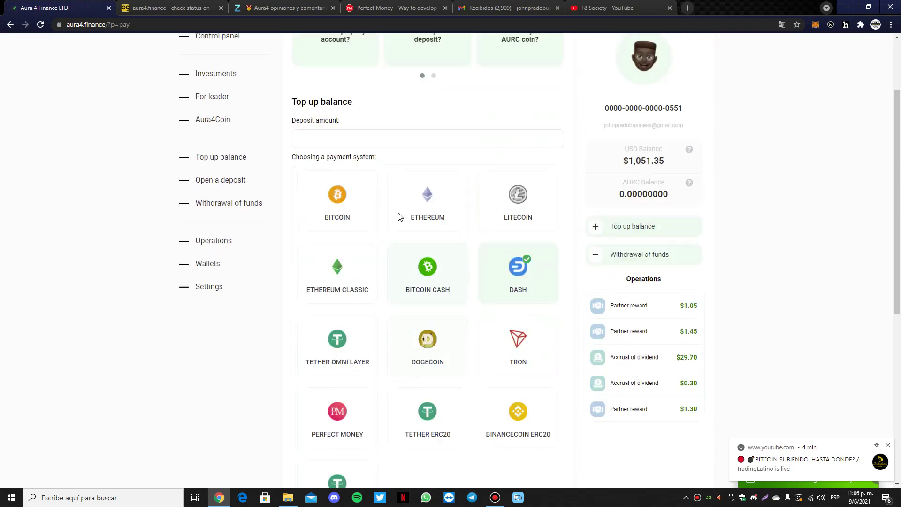
scroll(398, 217, "up", 1)
left_click(324, 190)
type("100")
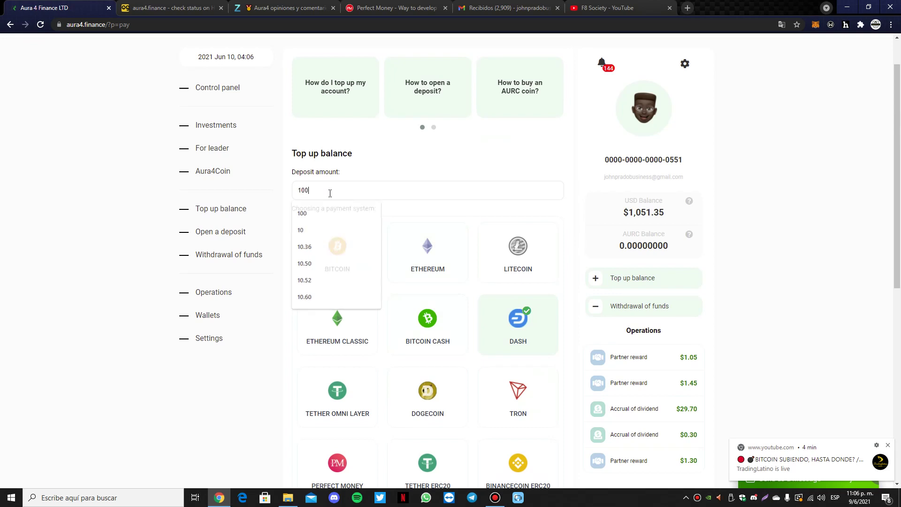
- Choose Perfect Money as the payment system for the top-up and check the account's USD balance
scroll(330, 193, "up", 1)
scroll(368, 282, "down", 4)
left_click(366, 331)
scroll(338, 247, "down", 3)
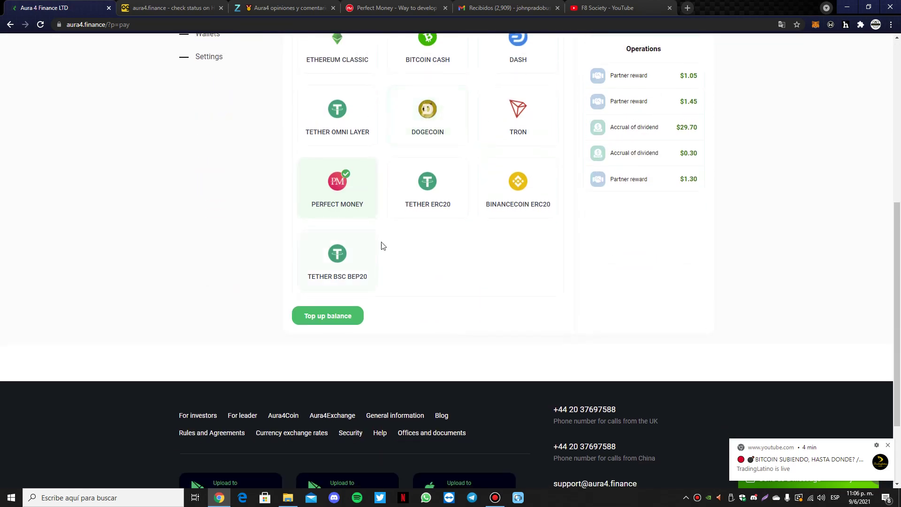
scroll(339, 320, "up", 4)
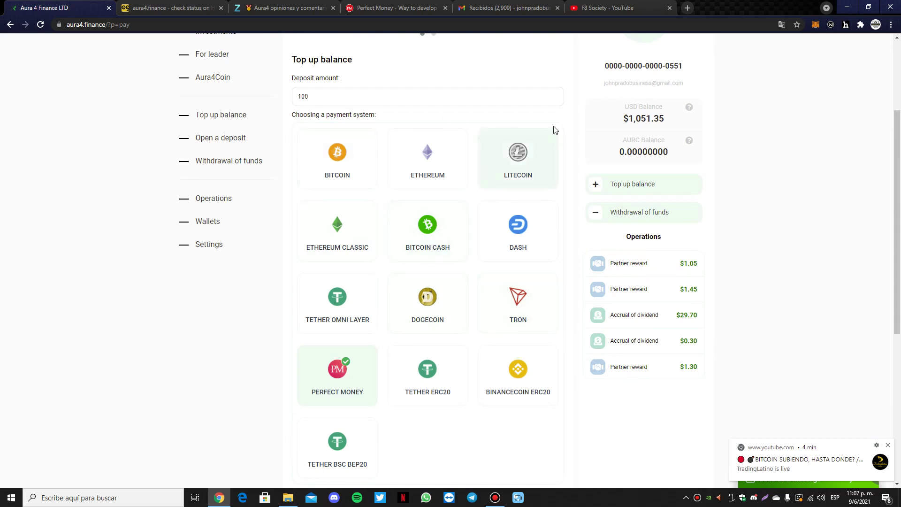
scroll(650, 153, "up", 1)
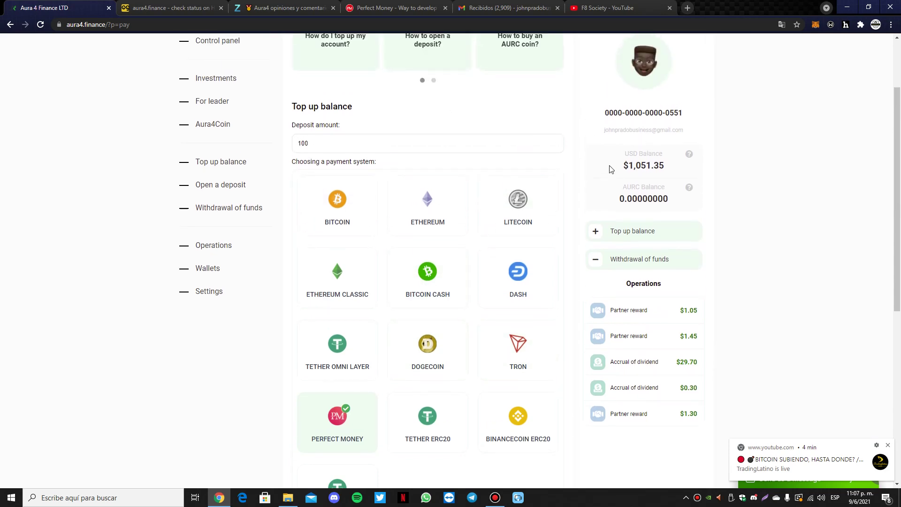
left_click_drag(628, 166, 652, 166)
- Open the page for opening a deposit and view the conditions of its default offer
scroll(361, 107, "up", 2)
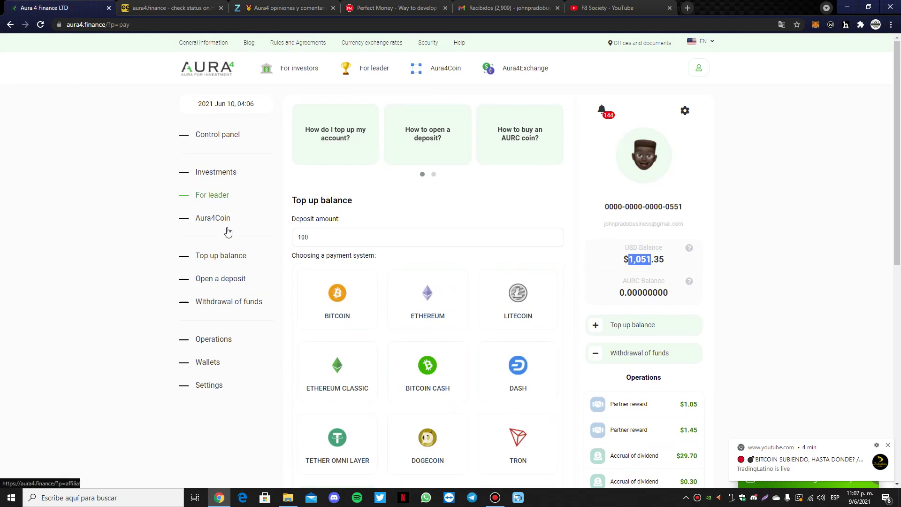
left_click(238, 284)
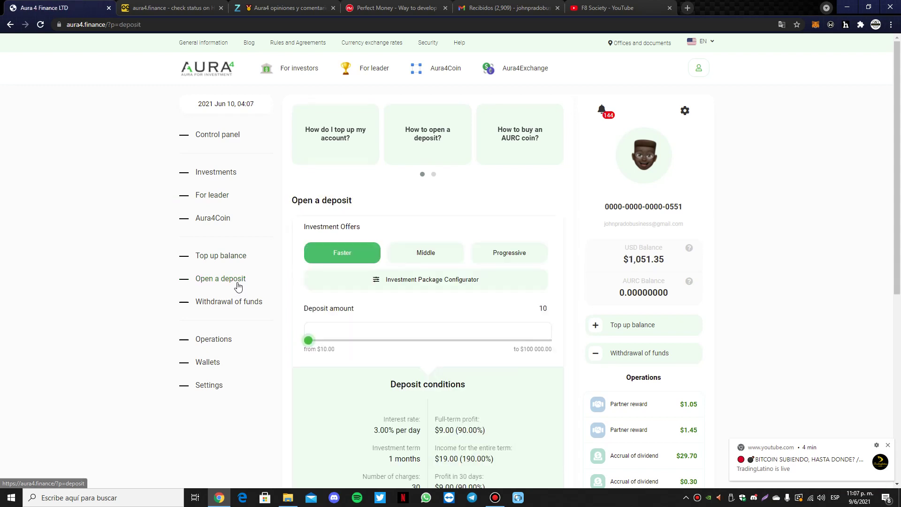
scroll(345, 322, "down", 5)
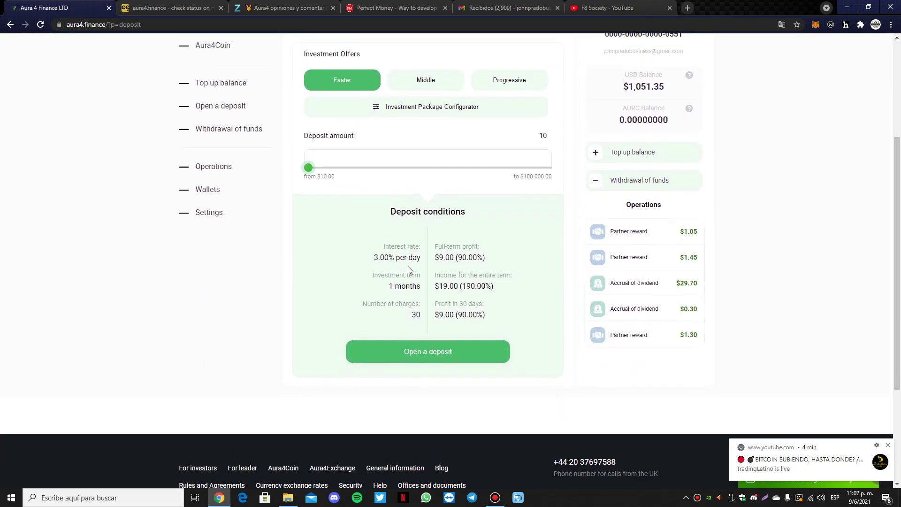
scroll(356, 270, "up", 4)
- Preview the Middle, Faster and Progressive investment offers one after another
left_click(424, 204)
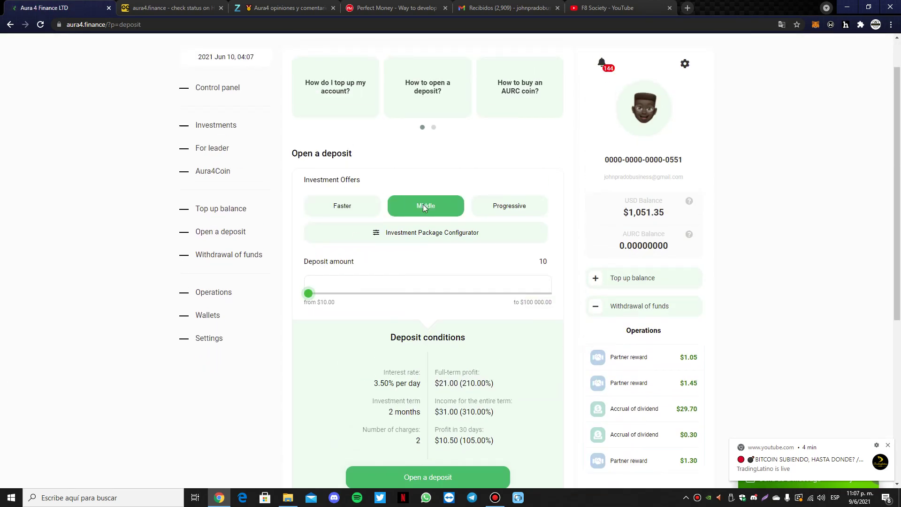
left_click(338, 208)
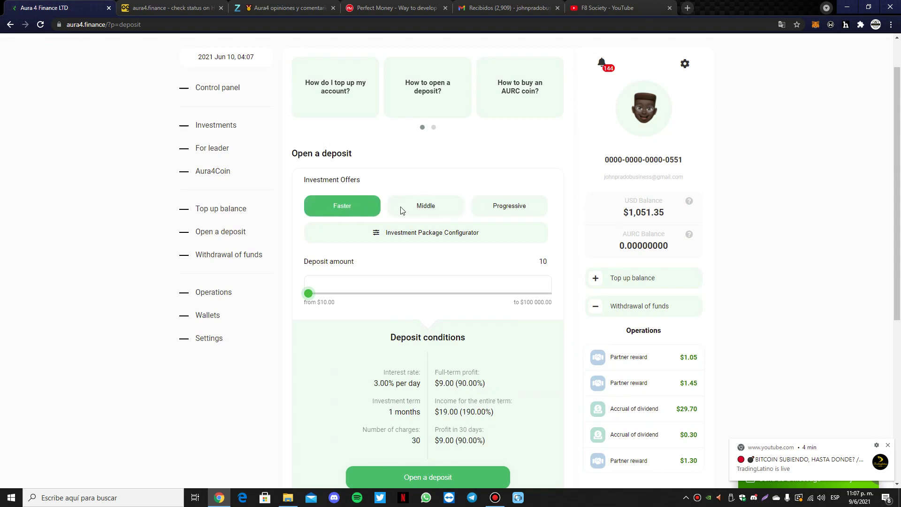
left_click(402, 208)
left_click(503, 207)
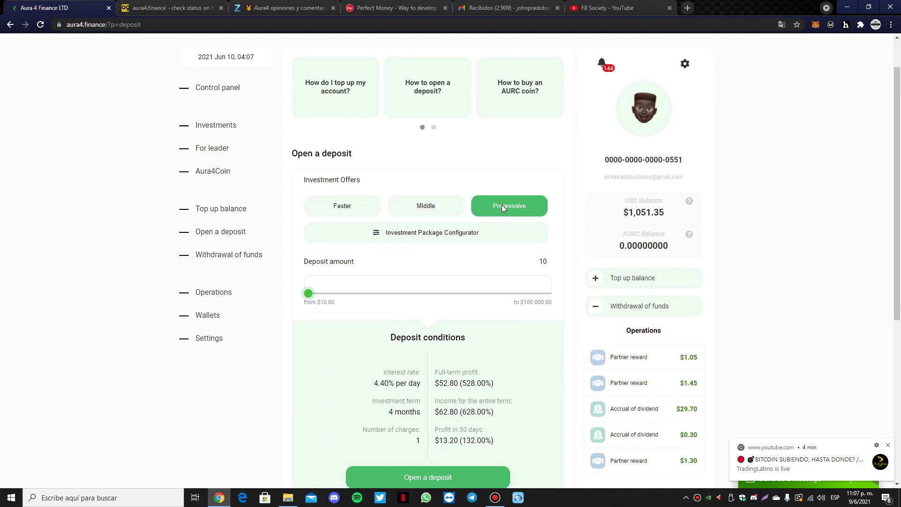
scroll(497, 209, "down", 1)
- Examine the deposit conditions of the Faster, Middle and Progressive offers and dismiss the support chat pop-up
left_click(341, 164)
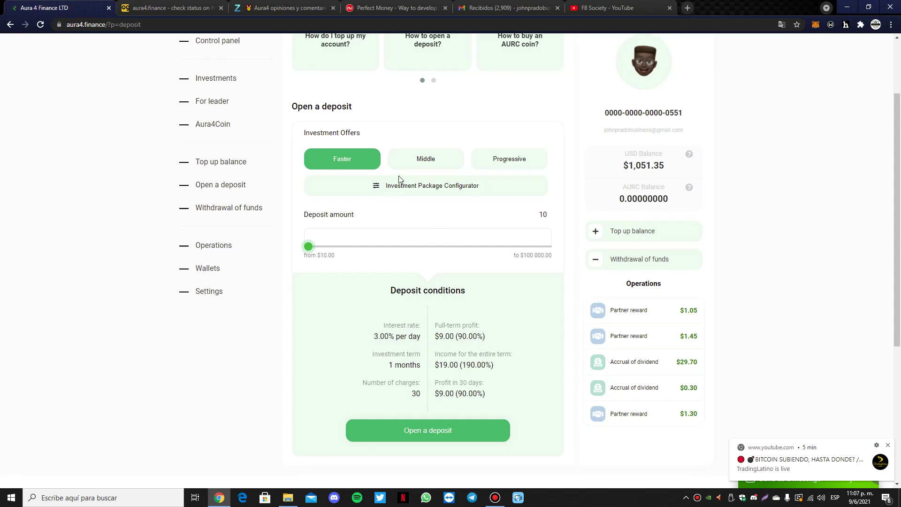
left_click(445, 159)
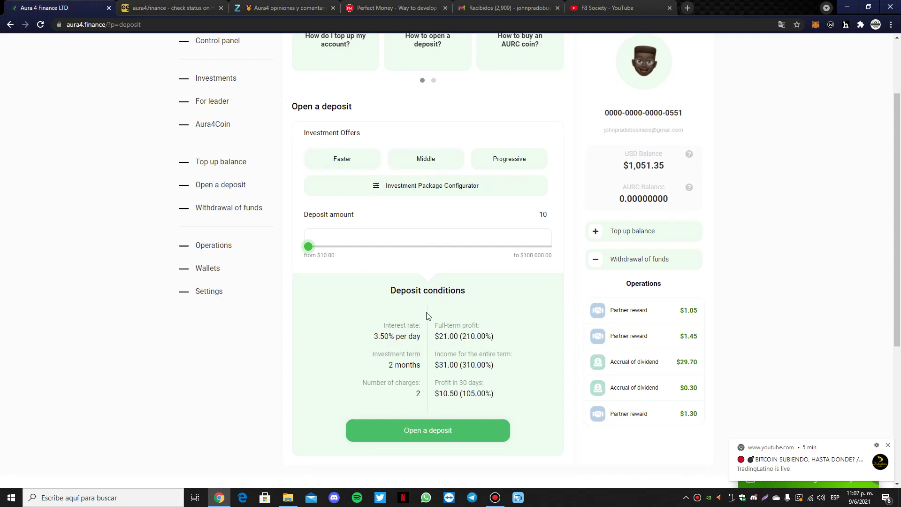
left_click(501, 162)
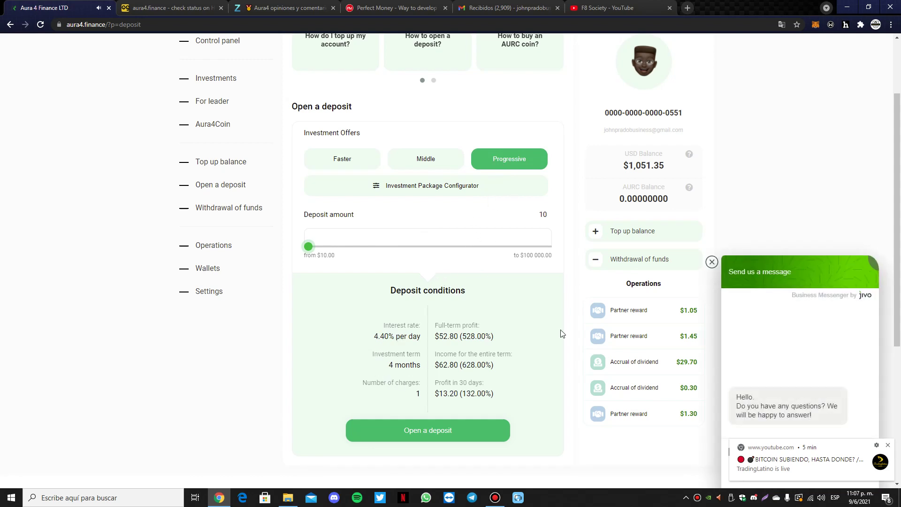
left_click(711, 261)
- Compare the profit and number of charges across the Faster, Middle and Progressive offers, ending on Faster
left_click(337, 161)
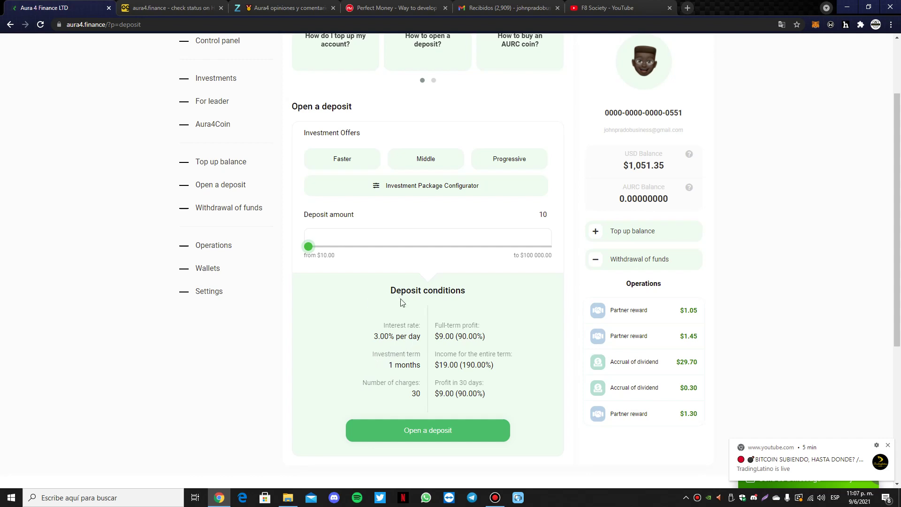
left_click(432, 167)
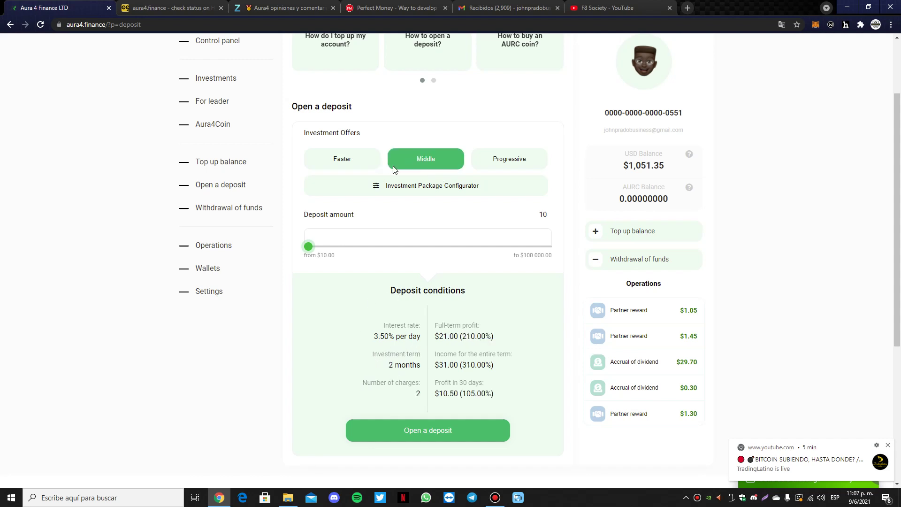
left_click(343, 159)
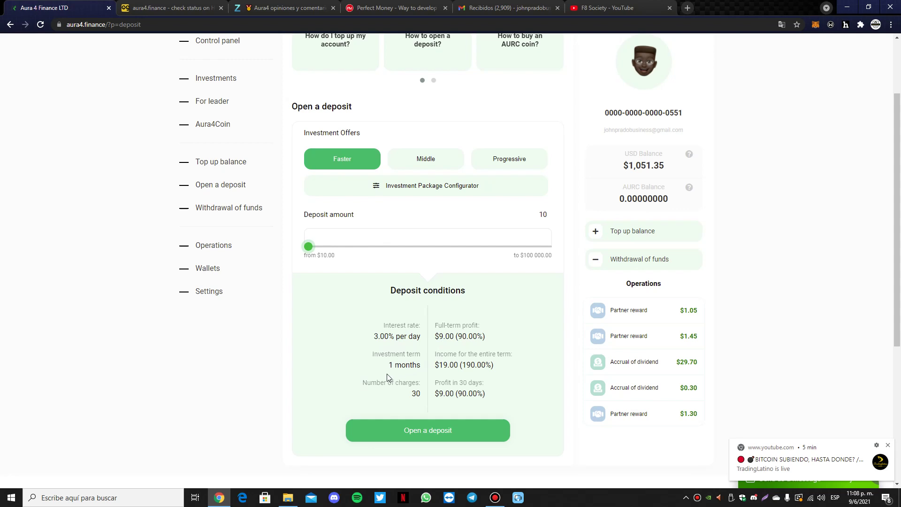
left_click(420, 159)
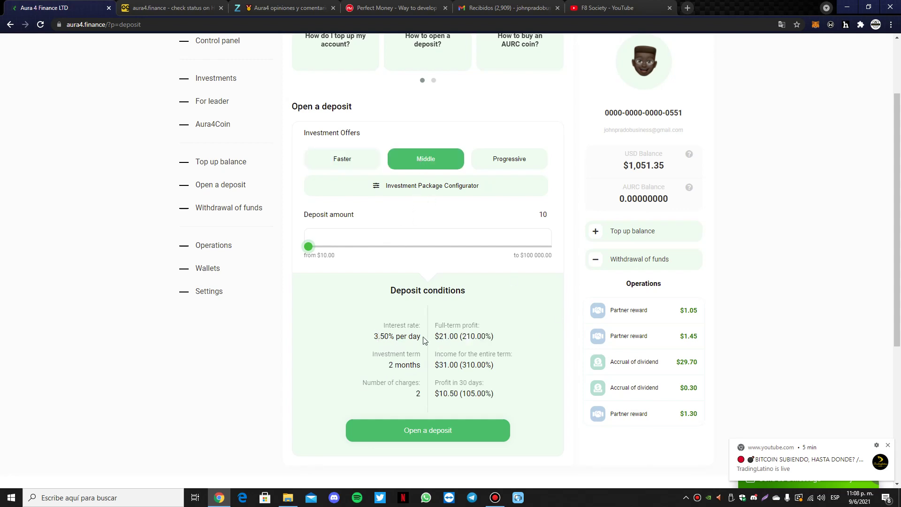
left_click(502, 160)
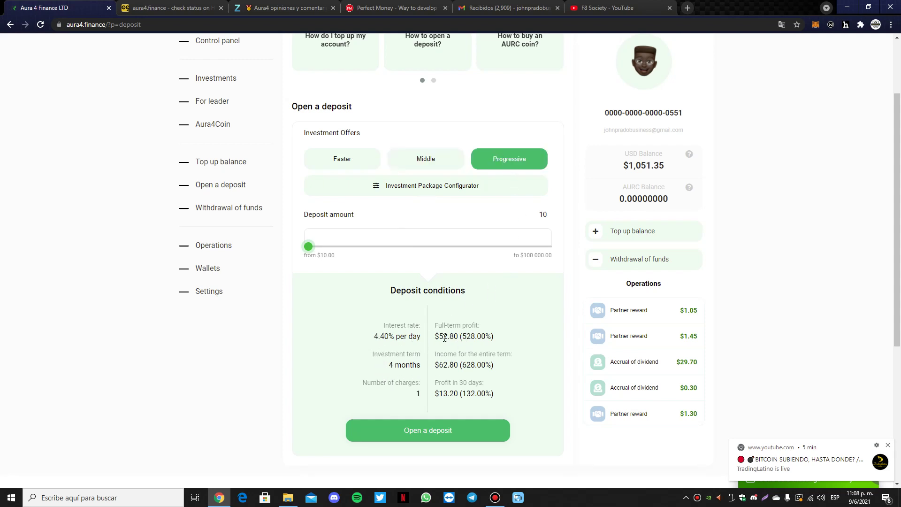
left_click(346, 162)
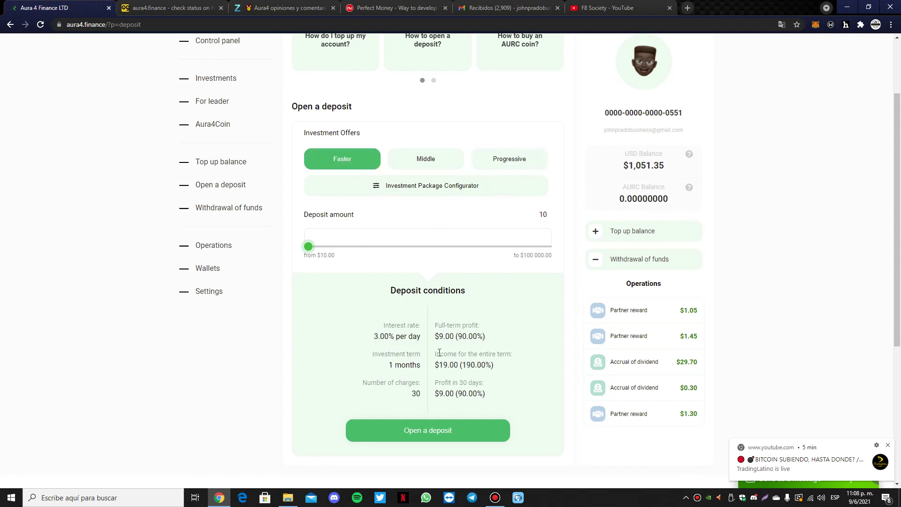
left_click(421, 159)
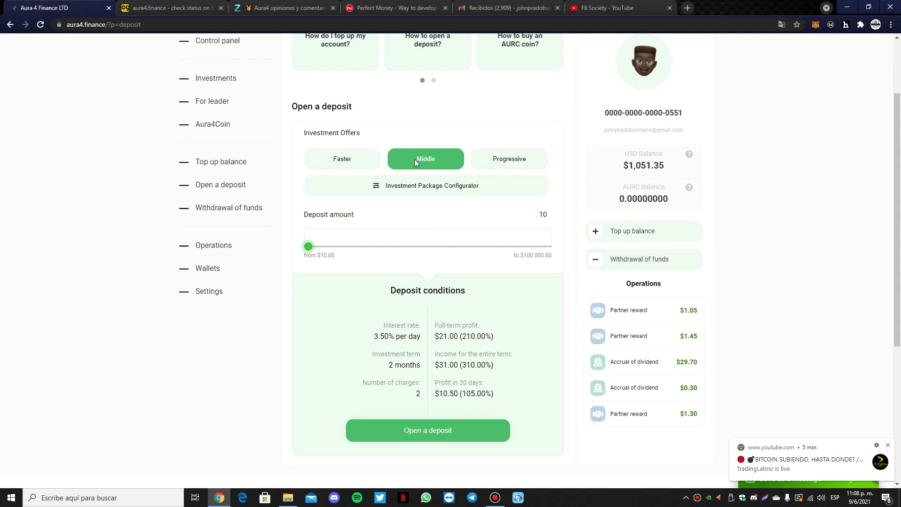
left_click(356, 171)
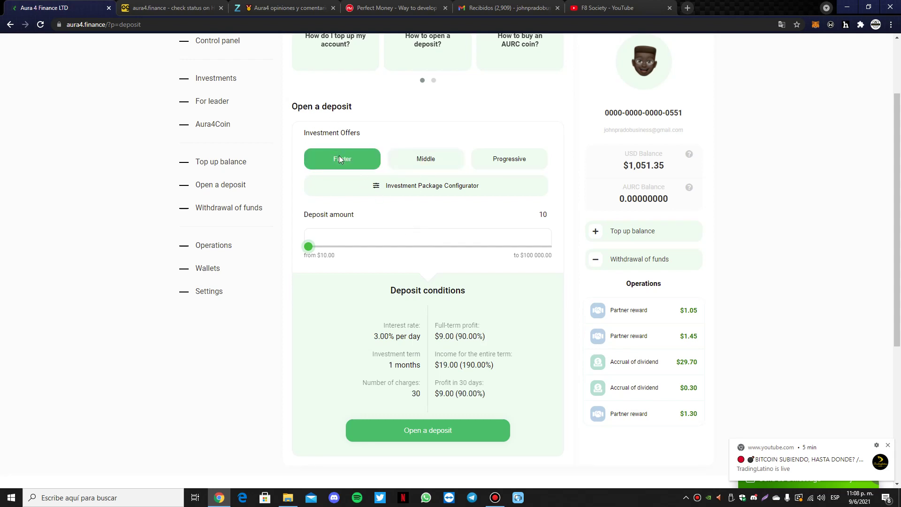
- Set the deposit amount to the minimum of 10 and cycle through the three offers back to Faster
left_click_drag(308, 247, 270, 239)
left_click(409, 155)
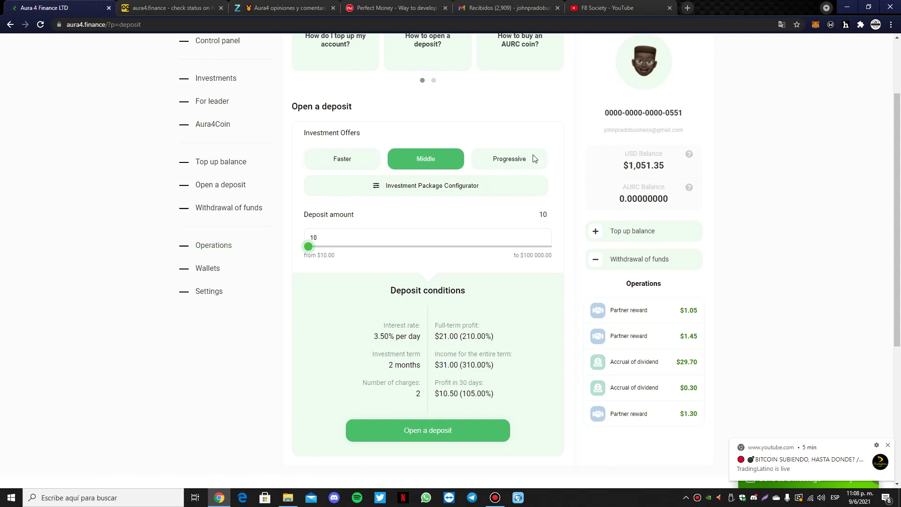
left_click(513, 161)
left_click(350, 169)
left_click(422, 163)
left_click(491, 161)
left_click(343, 168)
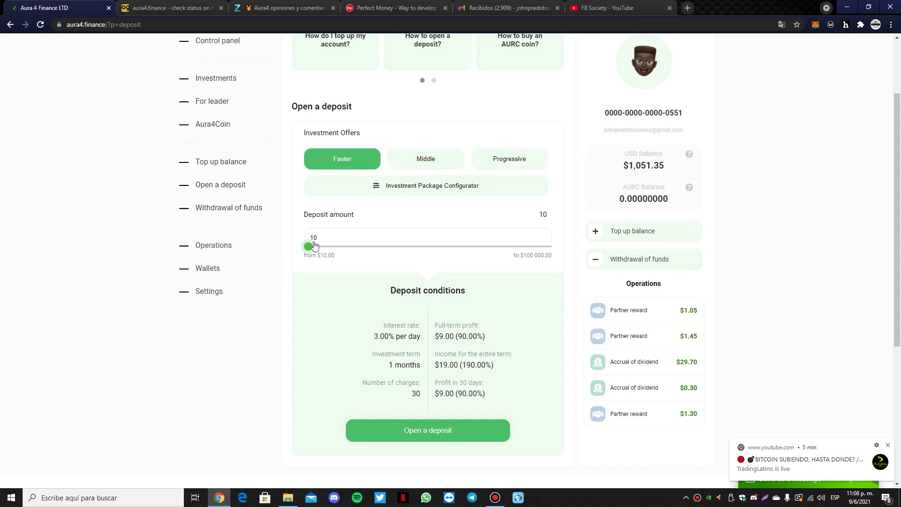
- Highlight the daily interest rate and compare it across the Faster, Middle and Progressive offers
left_click_drag(376, 333, 394, 335)
left_click(375, 334)
left_click(416, 162)
left_click(523, 156)
left_click(337, 161)
- Highlight the investment term and compare it across the Middle, Progressive and Faster offers
left_click_drag(374, 366, 421, 364)
left_click(421, 164)
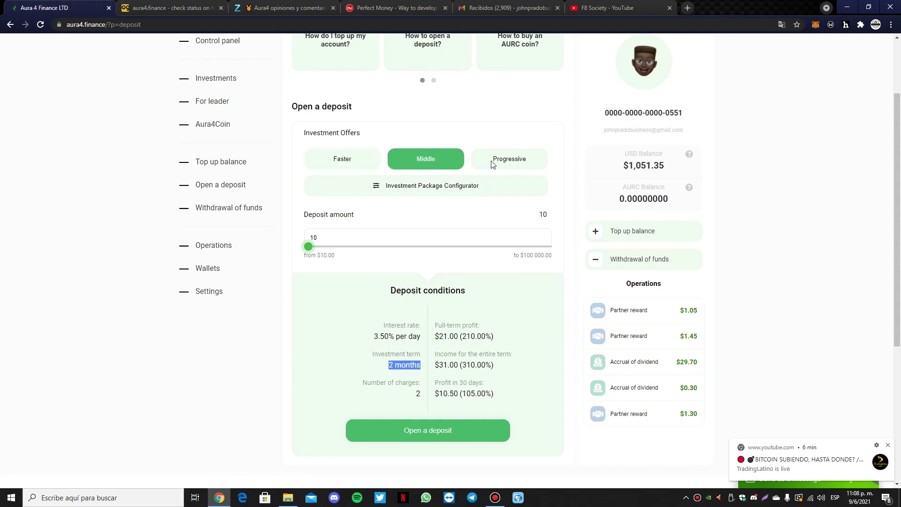
left_click(484, 163)
left_click(332, 160)
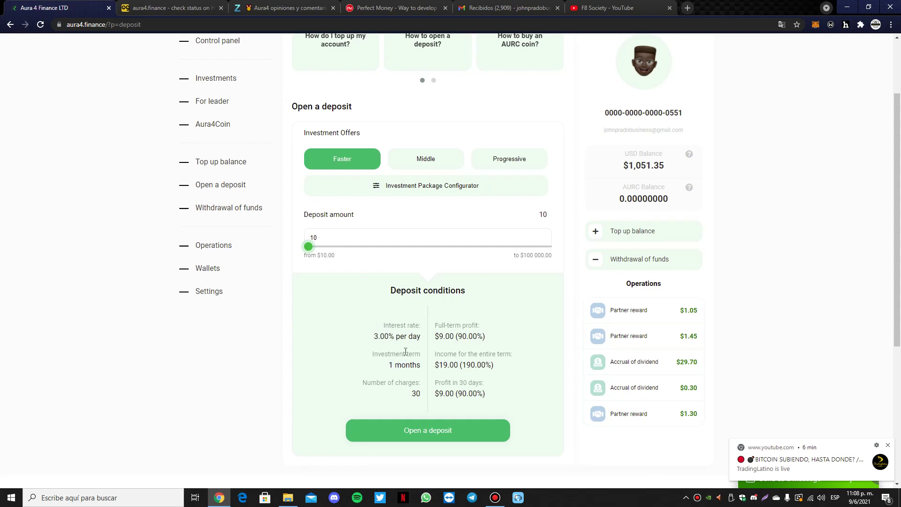
- Highlight the daily interest rate and compare it between the Faster and Middle offers
left_click_drag(373, 339, 421, 342)
left_click(424, 160)
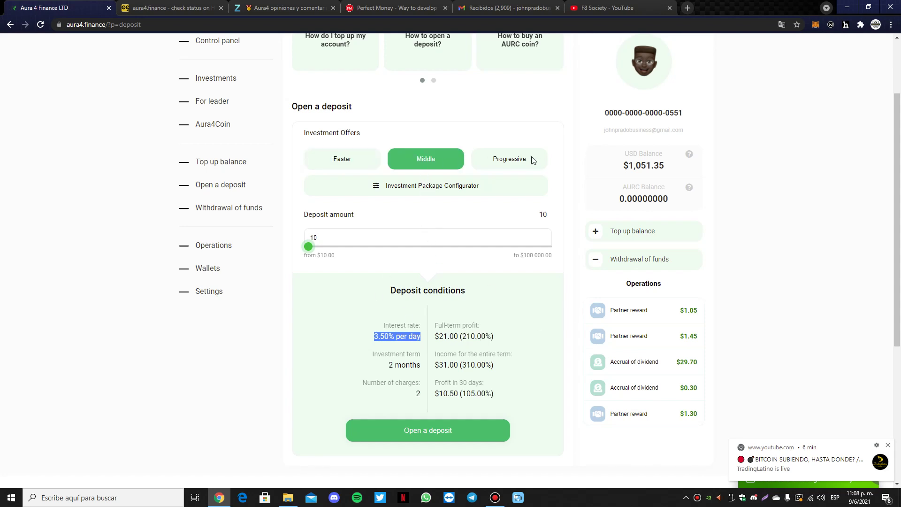
scroll(465, 164, "up", 2)
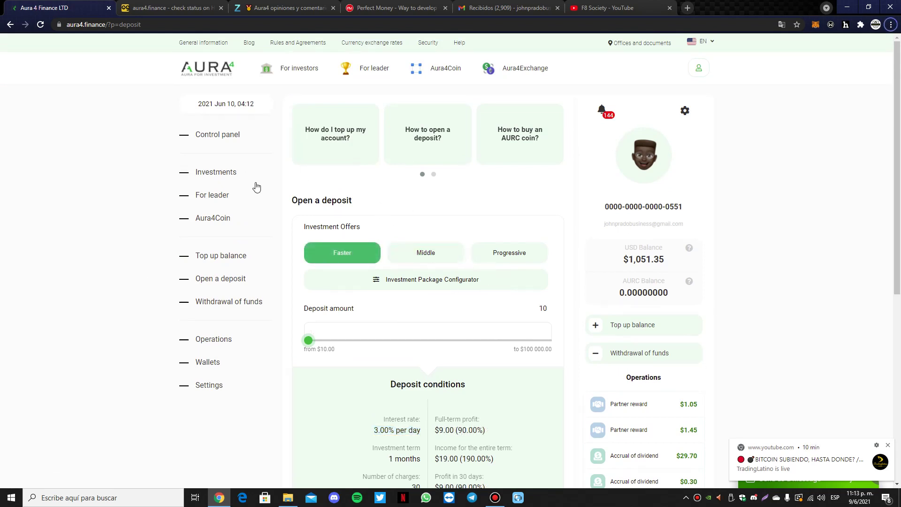
- Open the Investments list and examine the details of the $990.00 Aura4Invest deposit, dismissing the support chat
left_click(226, 172)
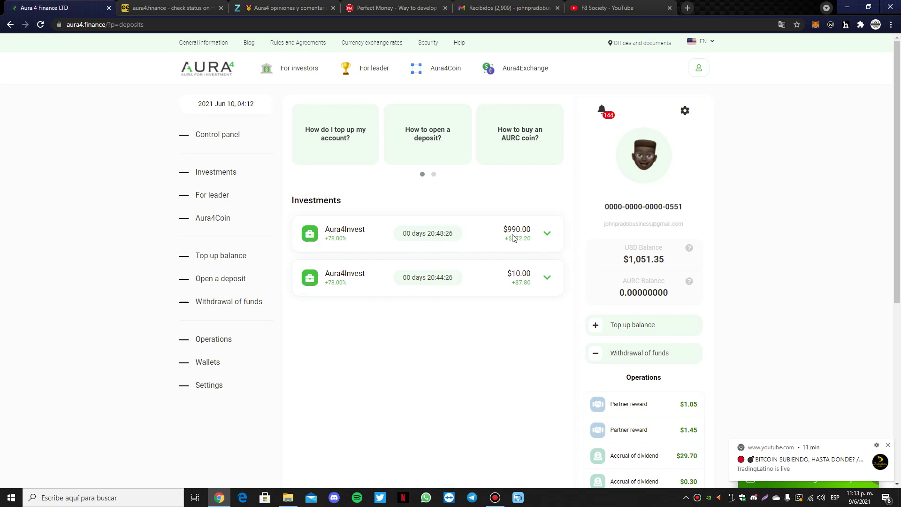
left_click(546, 234)
scroll(498, 245, "down", 2)
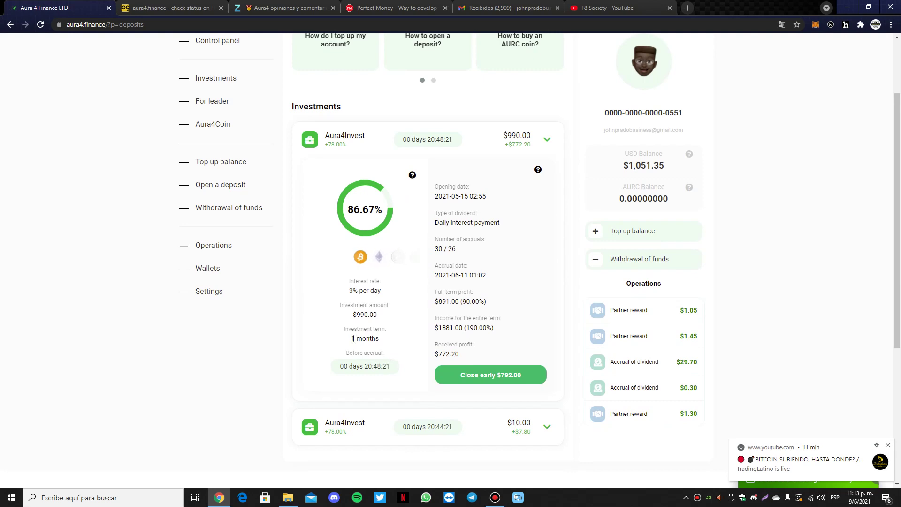
scroll(373, 319, "down", 1)
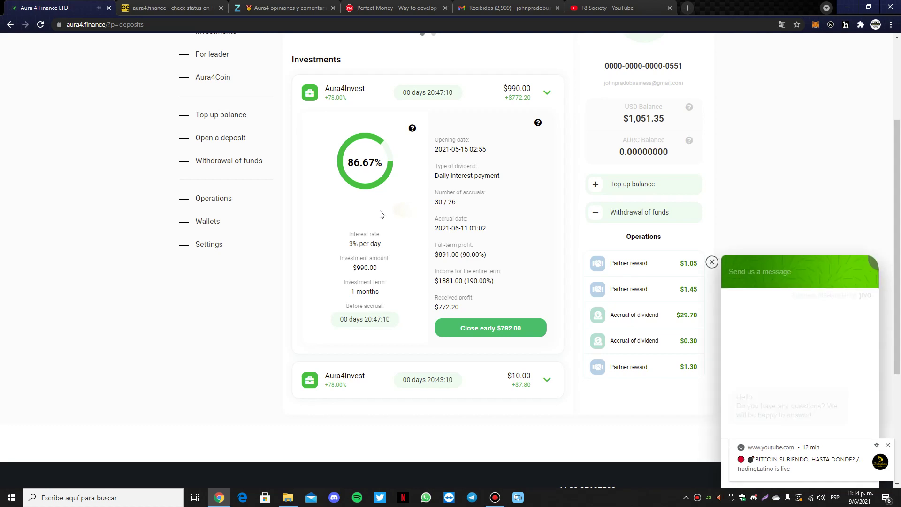
left_click(712, 261)
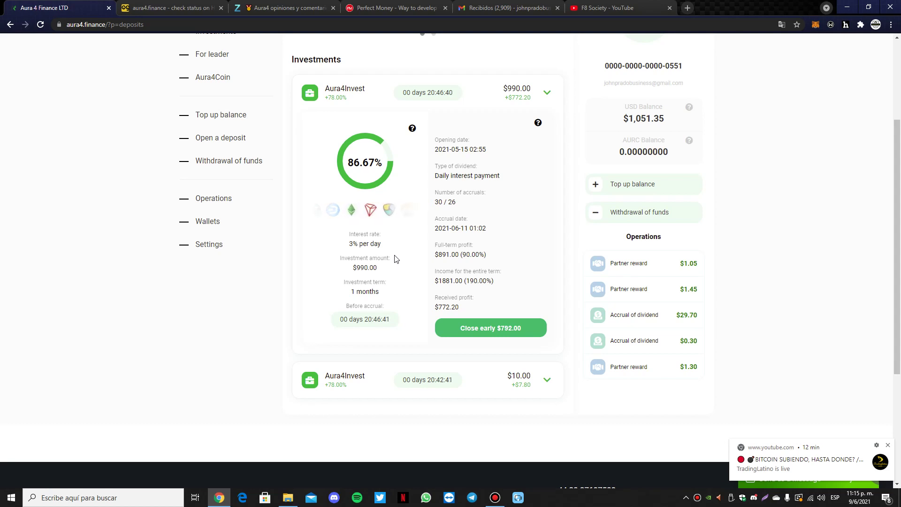
scroll(395, 258, "up", 1)
scroll(394, 258, "down", 1)
scroll(396, 257, "up", 1)
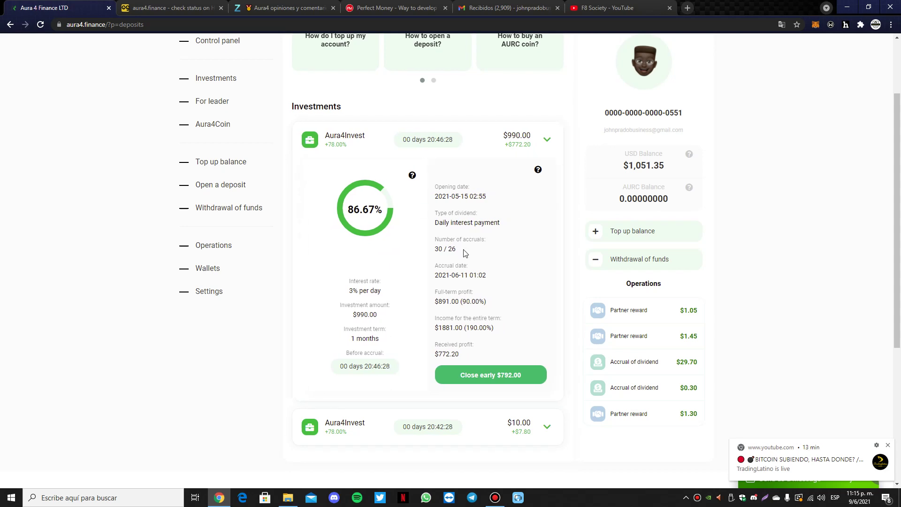
scroll(328, 211, "up", 2)
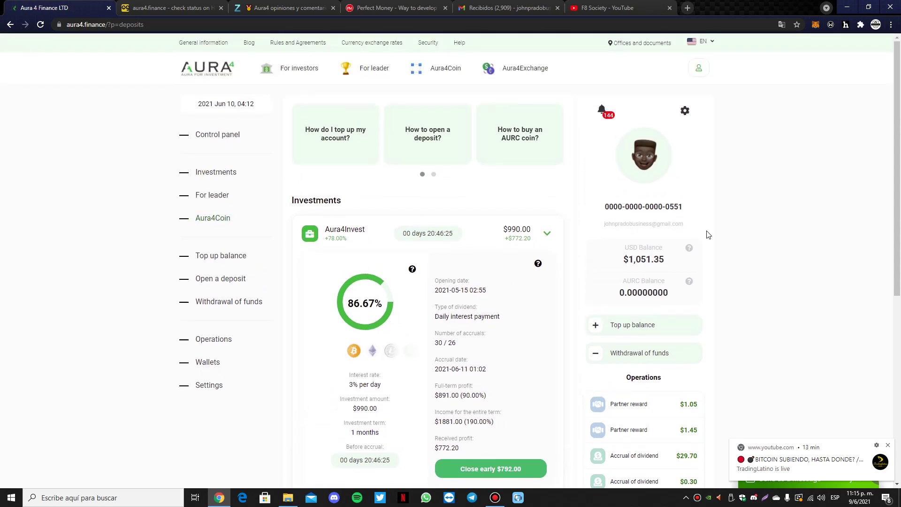
- Return to the deposit form, highlight the USD balance and select the Progressive offer with the deposit amount at 10
left_click(234, 279)
left_click_drag(629, 260, 653, 262)
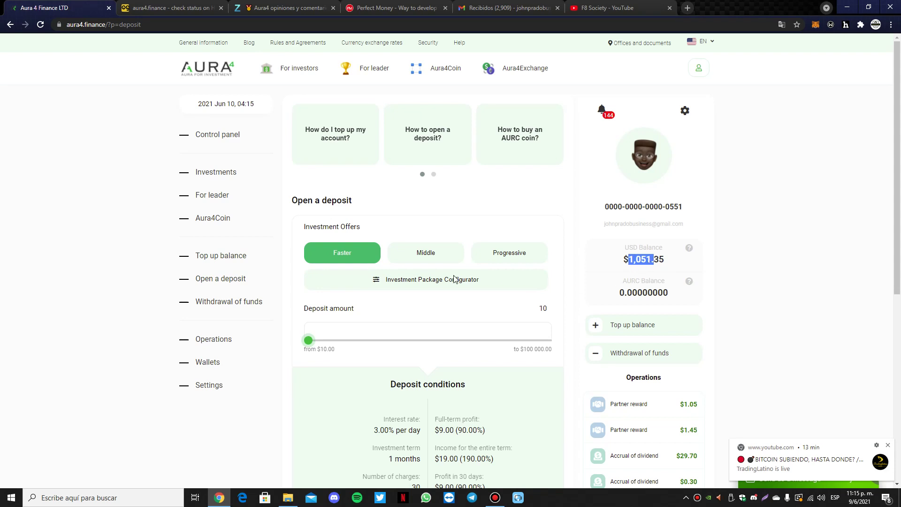
left_click(502, 259)
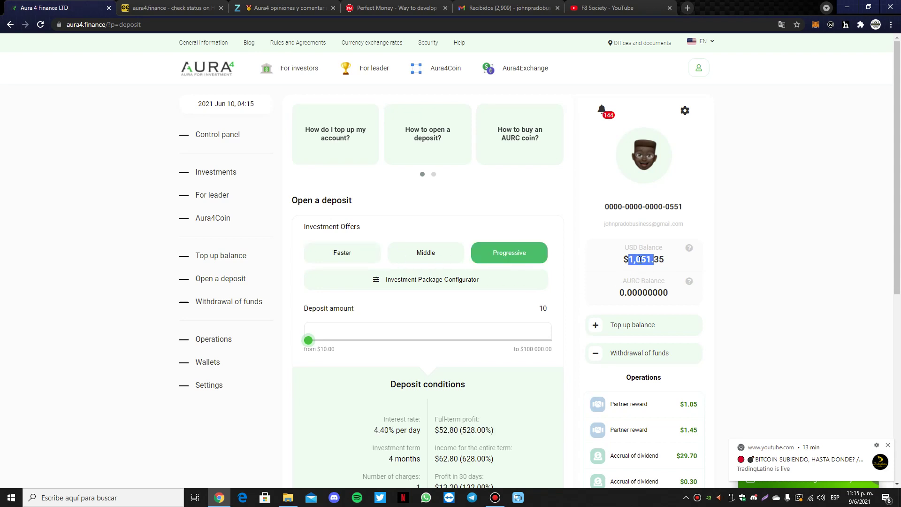
scroll(425, 244, "down", 1)
mouse_move(308, 293)
left_mouse_down()
mouse_move(329, 293)
mouse_move(308, 294)
left_mouse_up()
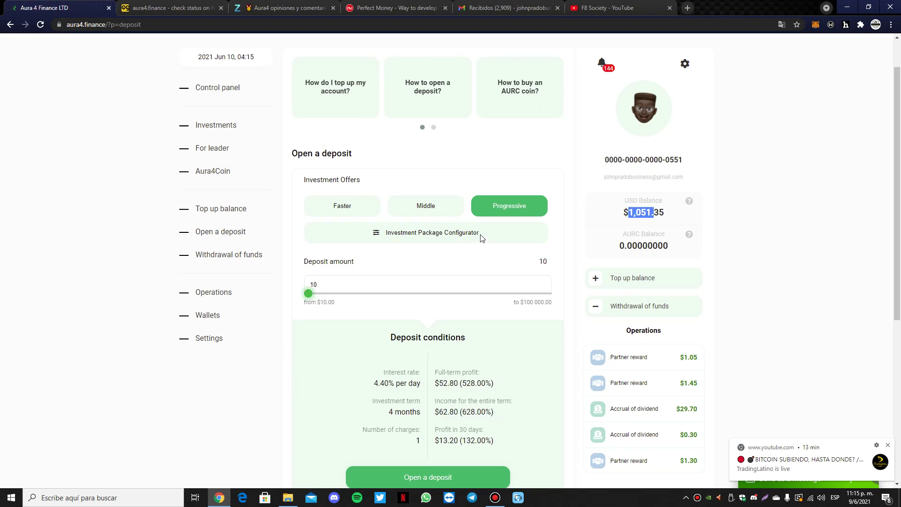
- Highlight the Progressive offer's investment term and daily interest rate in the deposit conditions
scroll(384, 319, "down", 2)
left_click_drag(383, 319, 422, 321)
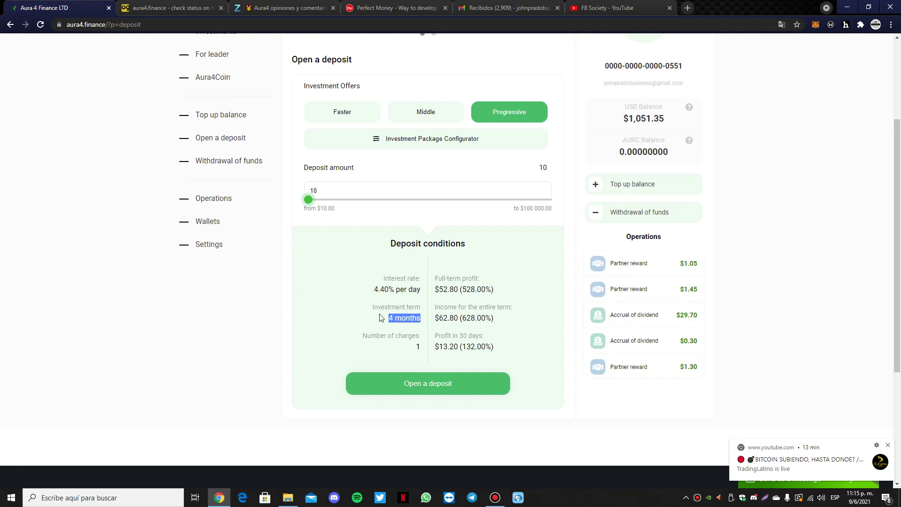
scroll(380, 317, "up", 2)
scroll(416, 292, "down", 1)
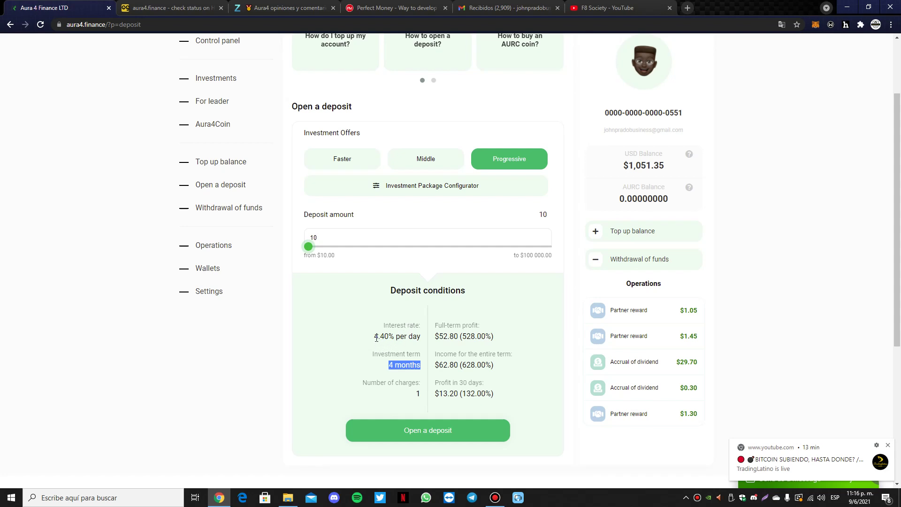
left_click_drag(374, 336, 392, 339)
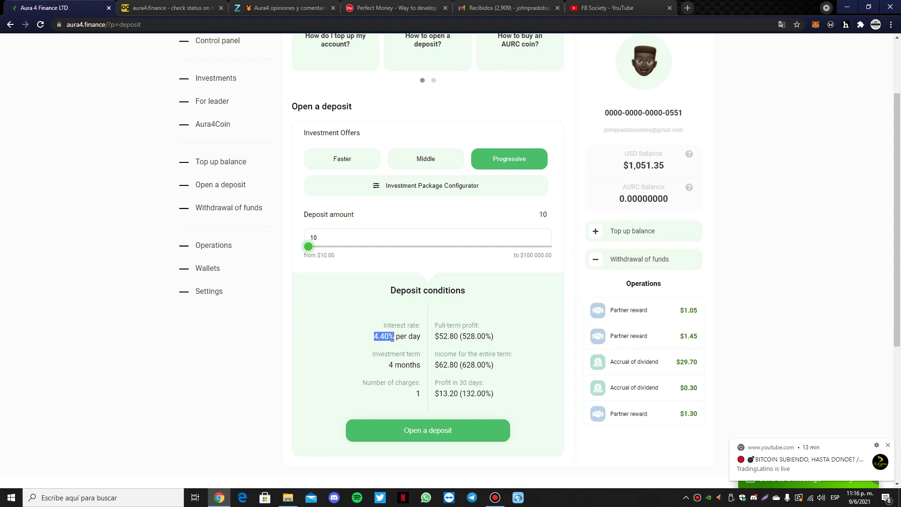
- Switch to Calculator, multiply the 4.40% daily rate by 30, and minimize it to return to the deposit form
left_click(11, 497)
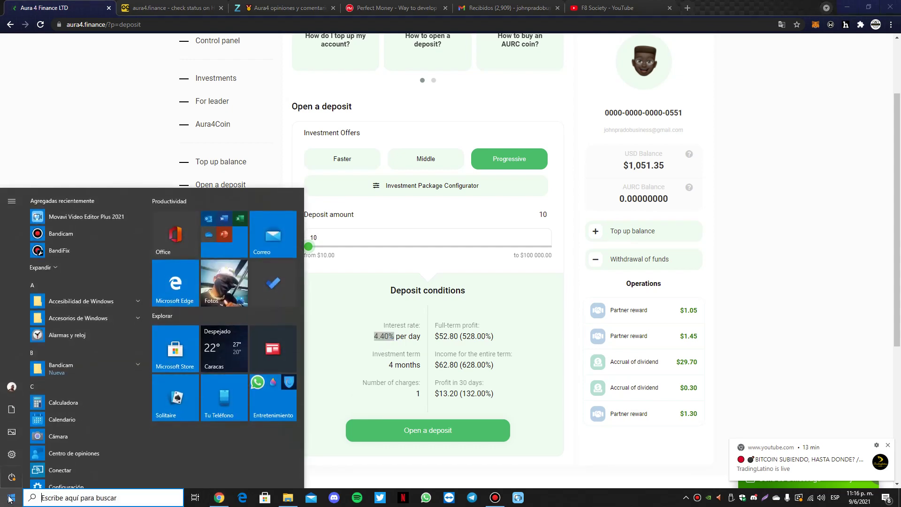
type("calcul")
key("Return")
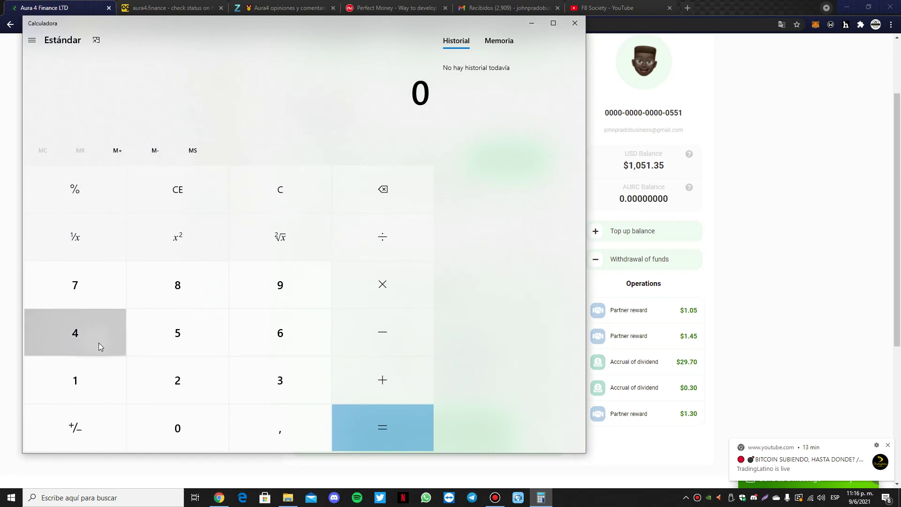
left_click(98, 345)
key("comma")
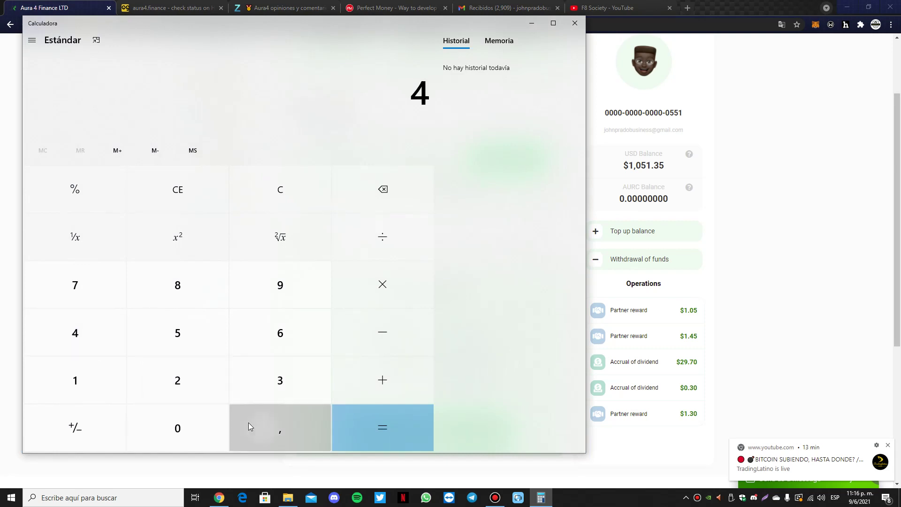
key("4")
key("0")
key("asterisk")
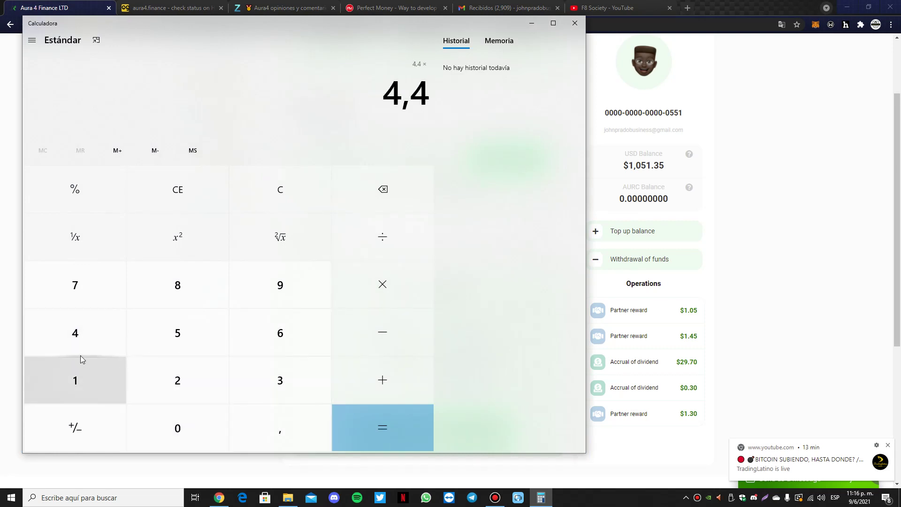
key("3")
key("0")
left_click(351, 413)
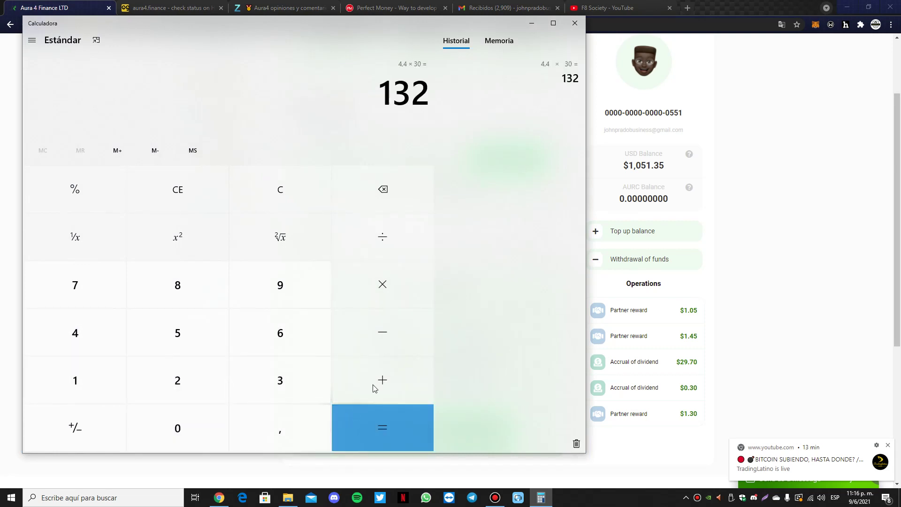
left_click(533, 25)
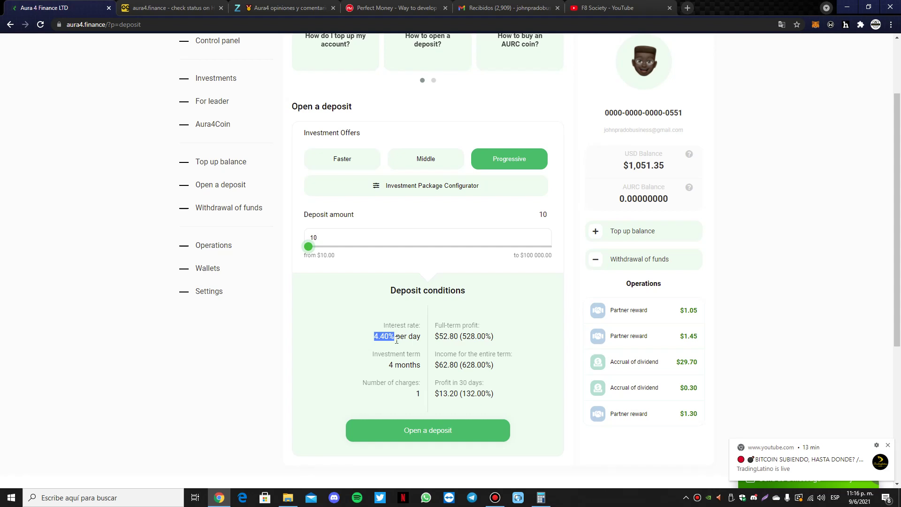
- Compare the deposit conditions of the Middle, Faster and Progressive offers, ending on Faster, and dismiss the support chat
left_click(425, 163)
left_click(330, 163)
left_click(510, 163)
left_click(427, 167)
left_click(341, 164)
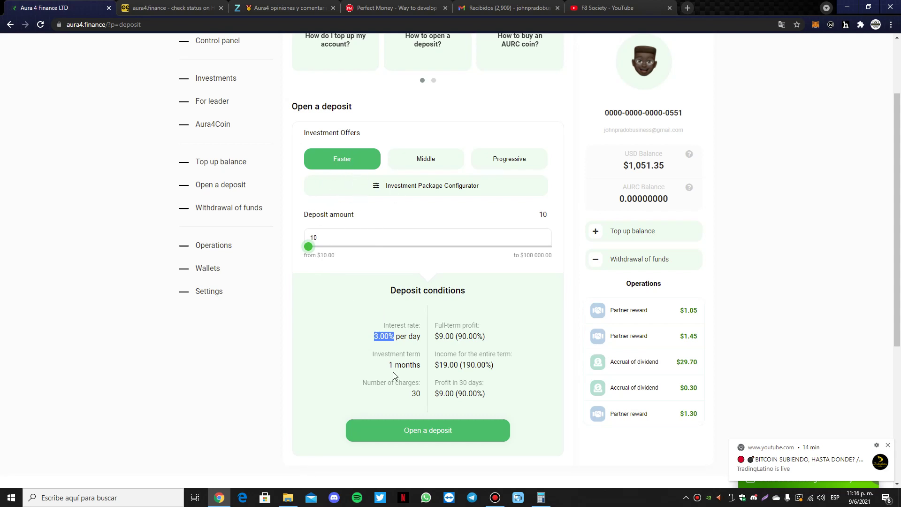
left_click(430, 158)
left_click(504, 157)
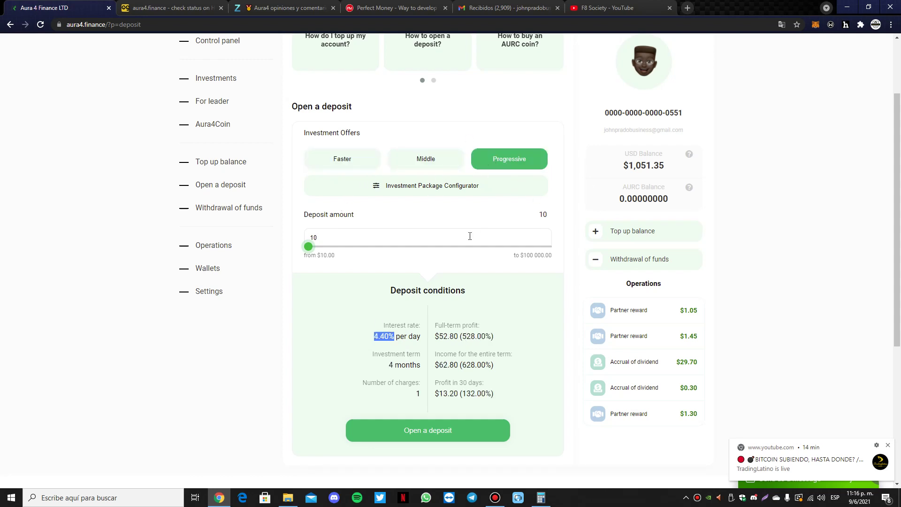
left_click(350, 158)
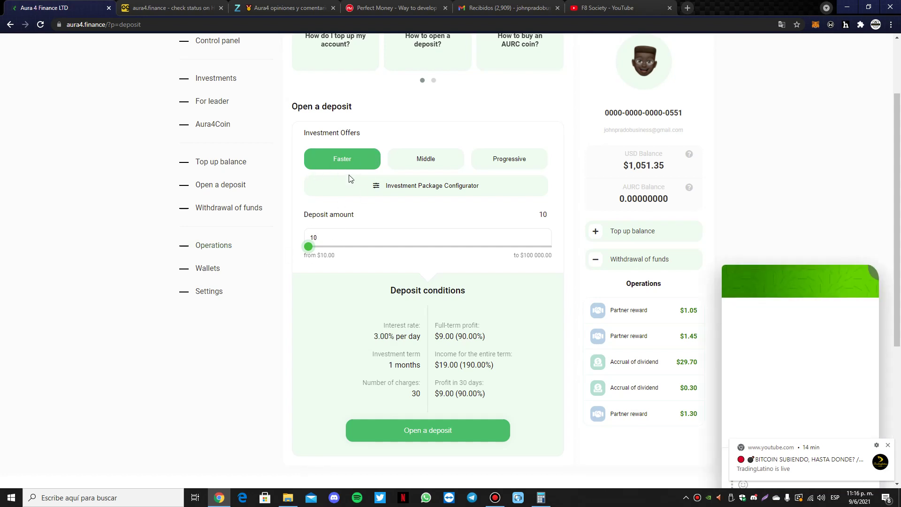
left_click(712, 262)
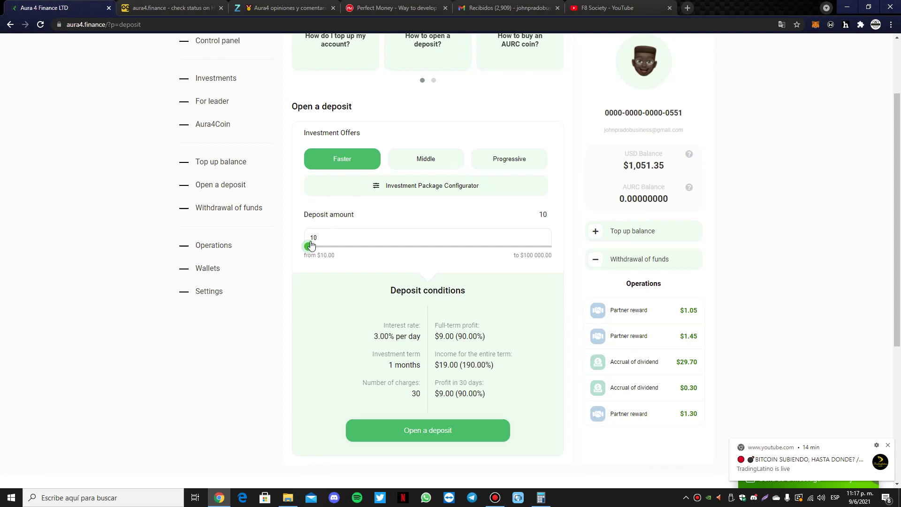
- Alternate between the Middle and Progressive offers to compare their deposit conditions, ending on Progressive
left_click(416, 160)
left_click(485, 162)
left_click(437, 163)
left_click(490, 159)
left_click(438, 164)
left_click(492, 157)
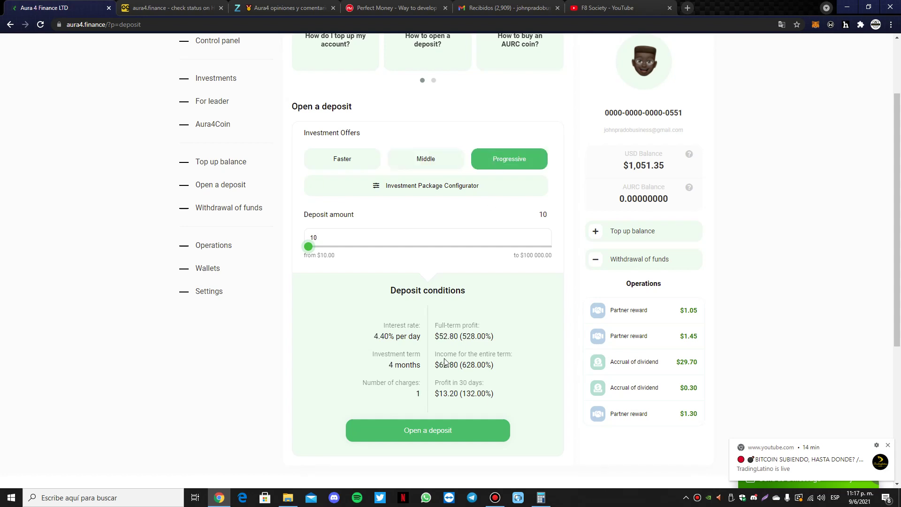
left_click(438, 161)
left_click(507, 156)
- Keep the deposit amount at the minimum of 10 and go through all three offers once more, ending on Progressive
mouse_move(308, 246)
left_mouse_down()
mouse_move(342, 249)
mouse_move(296, 253)
left_mouse_up()
left_click(444, 161)
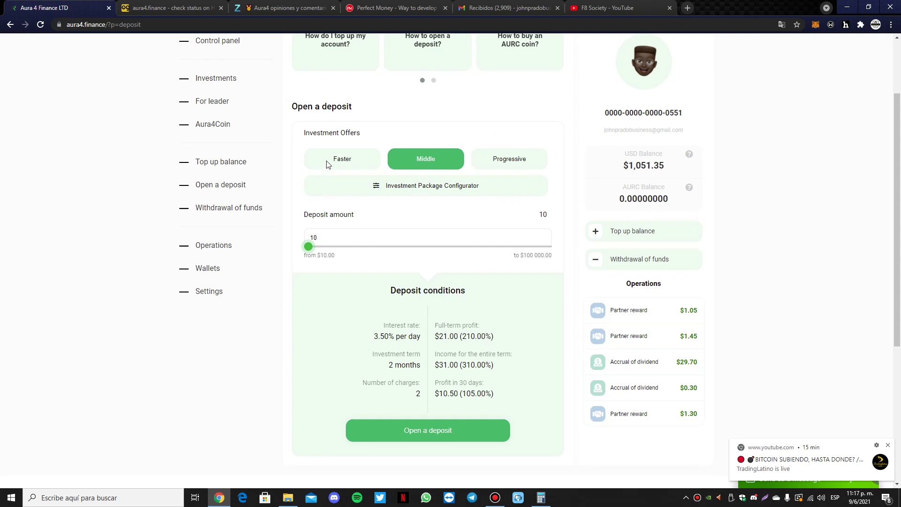
left_click(357, 159)
left_click(491, 159)
left_click(446, 160)
left_click(515, 165)
left_click(434, 159)
left_click(516, 166)
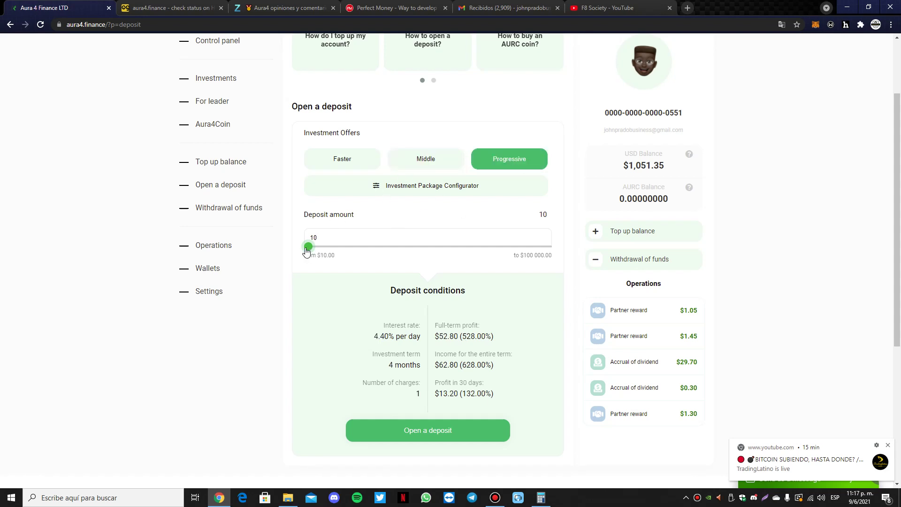
- Set the deposit amount to 1000 and open the deposit with the Progressive offer
scroll(343, 224, "up", 1)
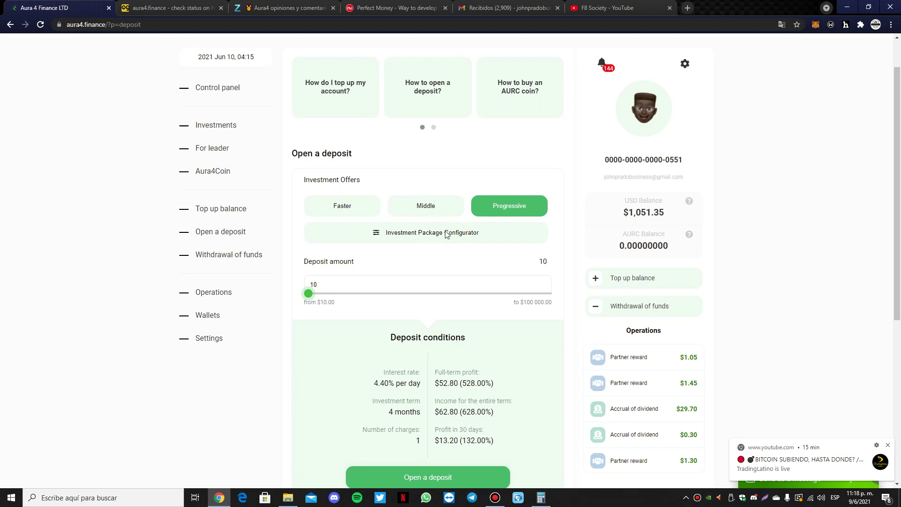
left_click_drag(312, 298, 310, 295)
double_click(330, 284)
type("1000")
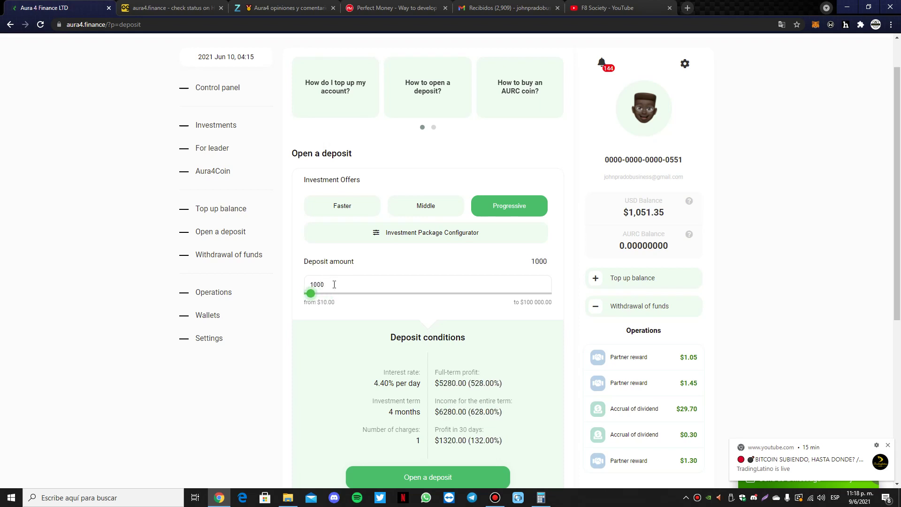
scroll(334, 284, "down", 2)
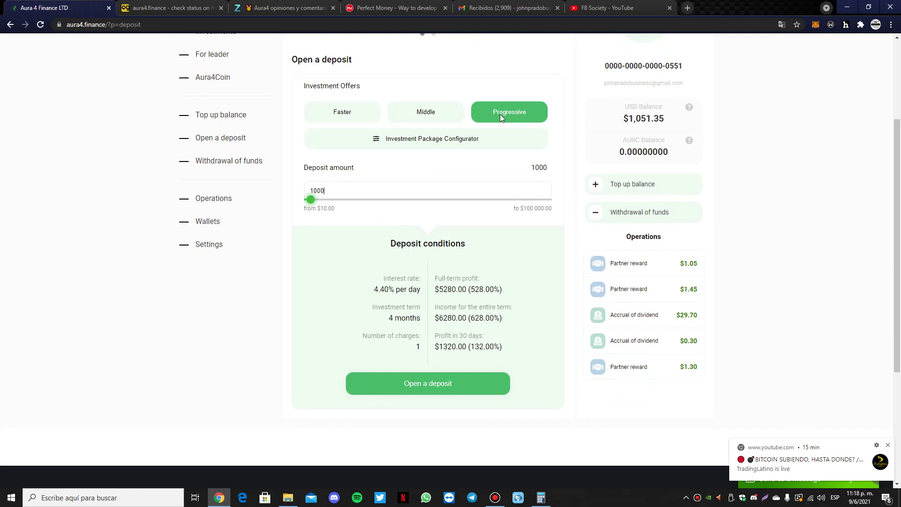
left_click(417, 384)
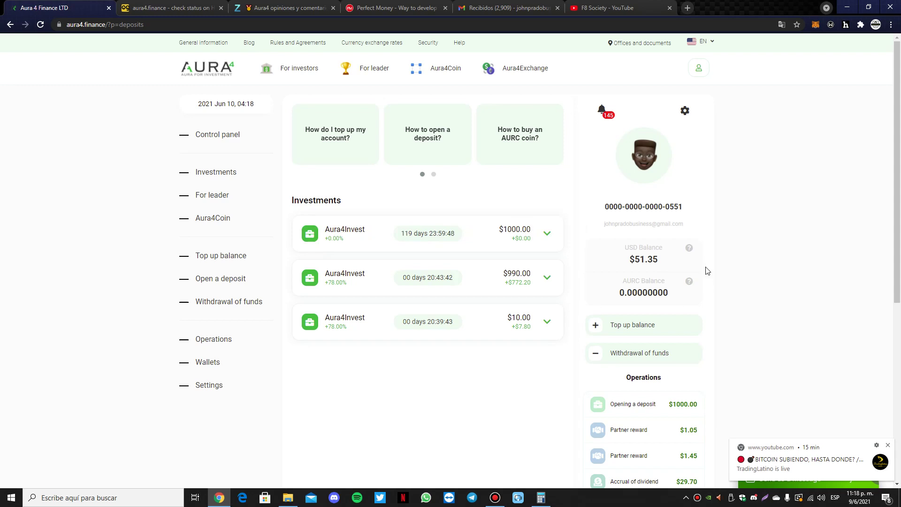
- Highlight the USD balance, open the withdrawal form, choose Perfect Money and set the withdrawal amount to 51.35
left_click_drag(634, 258, 643, 259)
left_click(619, 353)
scroll(334, 311, "down", 2)
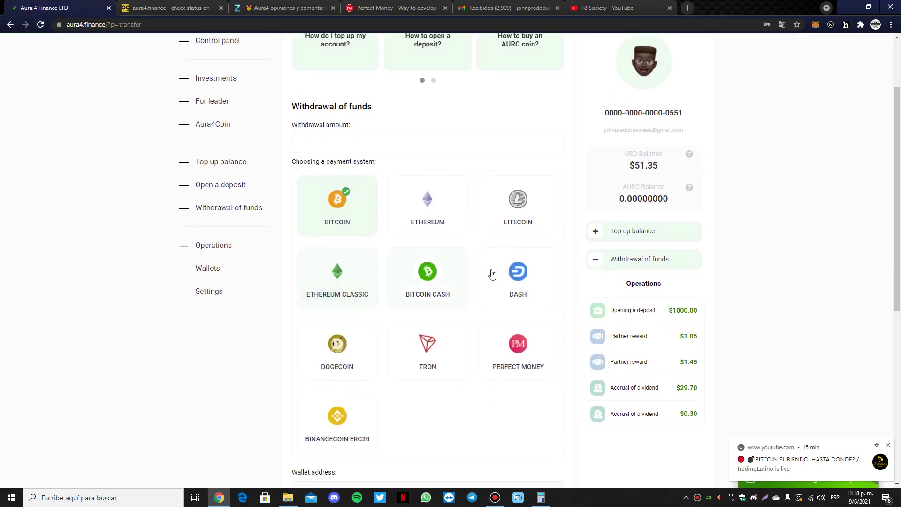
left_click(503, 345)
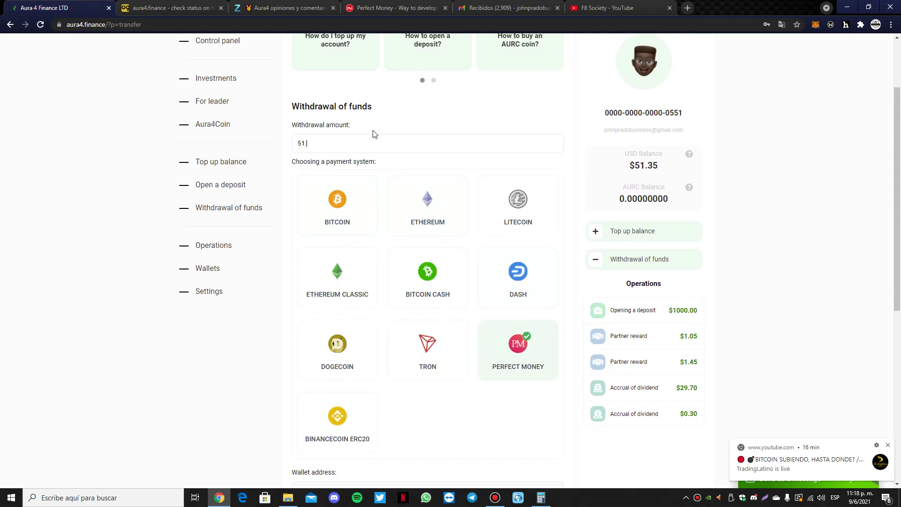
type("5")
- Enter the secret password and submit the withdrawal of funds
scroll(331, 342, "down", 4)
left_click(318, 340)
type("****")
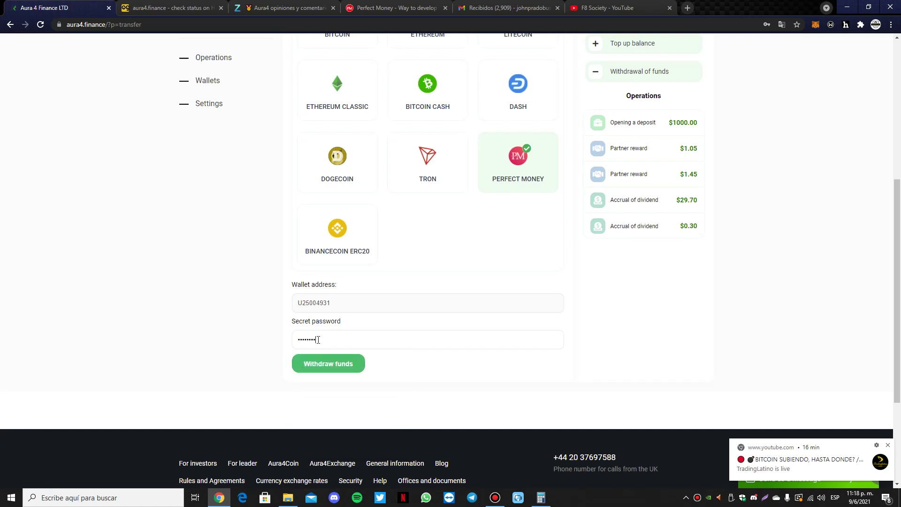
left_click(333, 359)
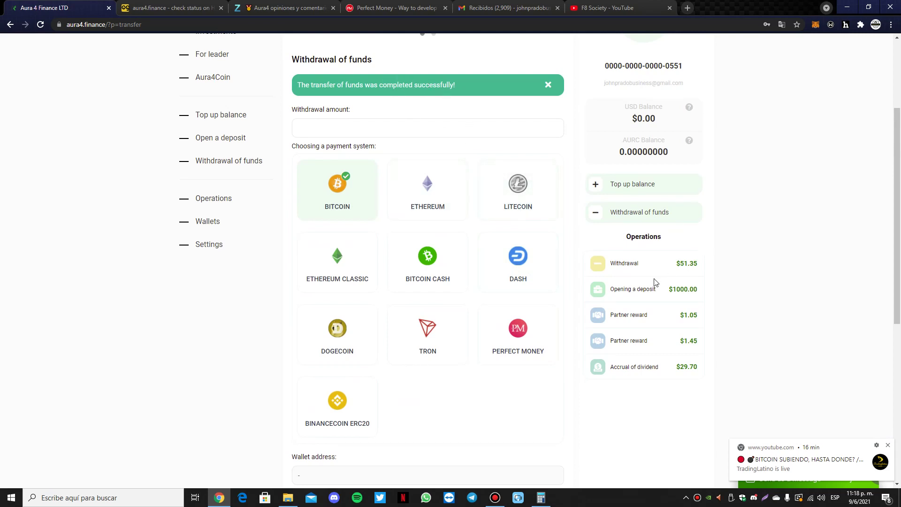
- Highlight the latest withdrawal amount, switch to the Perfect Money account and examine the most recent payment received from Aura4.Finance
left_click_drag(676, 265, 699, 265)
left_click(381, 6)
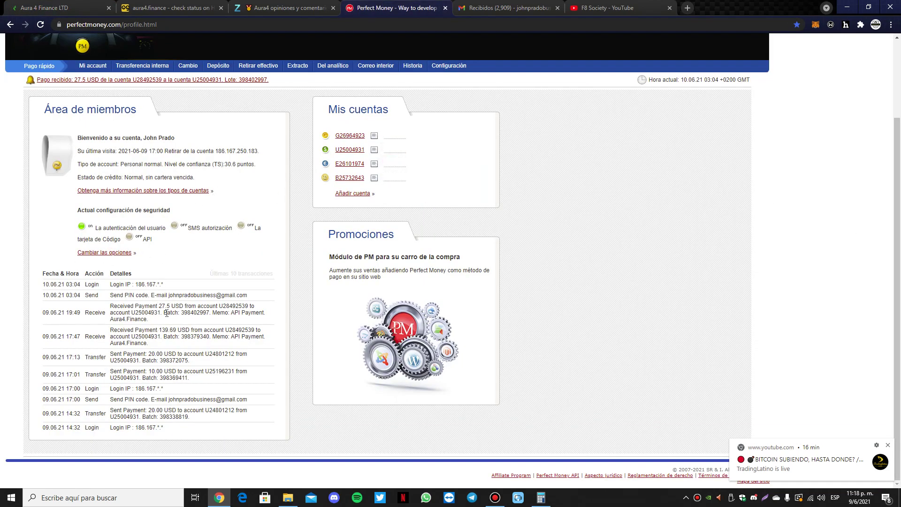
left_click_drag(152, 323, 109, 313)
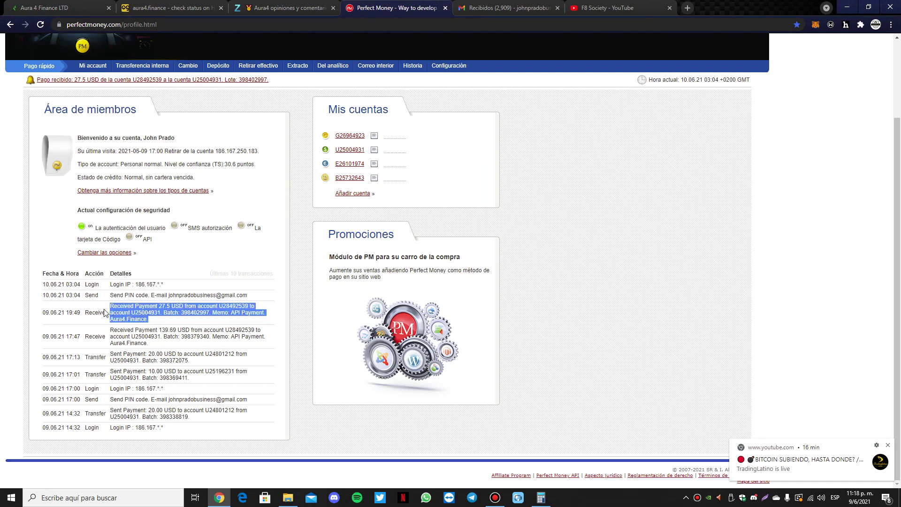
left_click(166, 318)
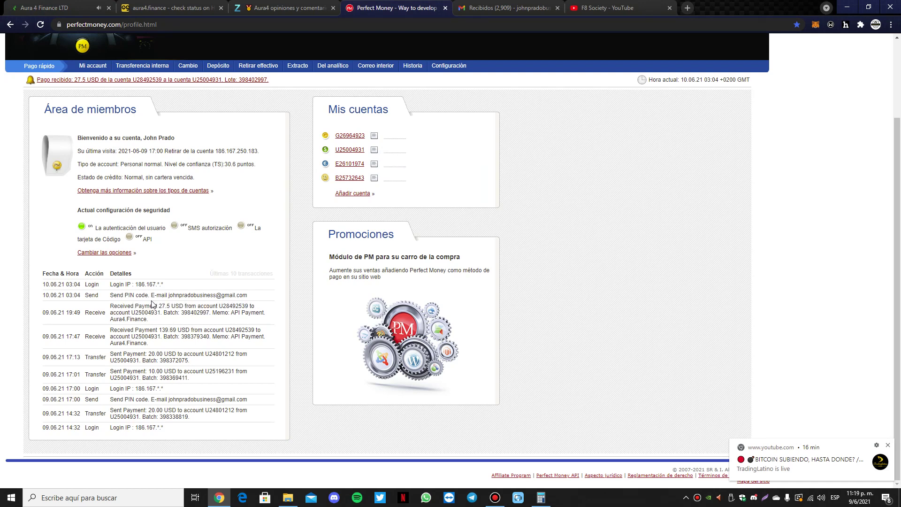
left_click_drag(160, 309, 167, 308)
- Return to the Aura 4 Finance withdrawal form and go through Ethereum, Bitcoin and Ethereum Classic as payment systems, ending on Bitcoin Cash
left_click(102, 6)
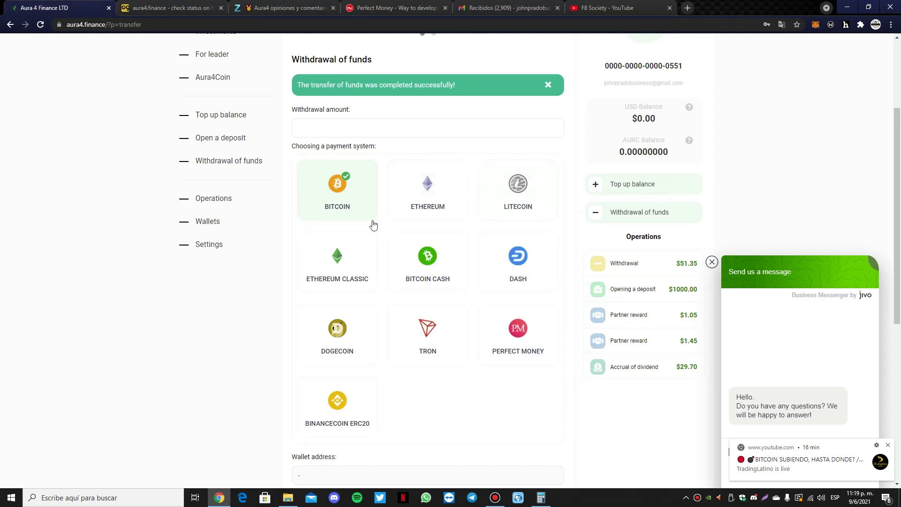
scroll(374, 223, "up", 2)
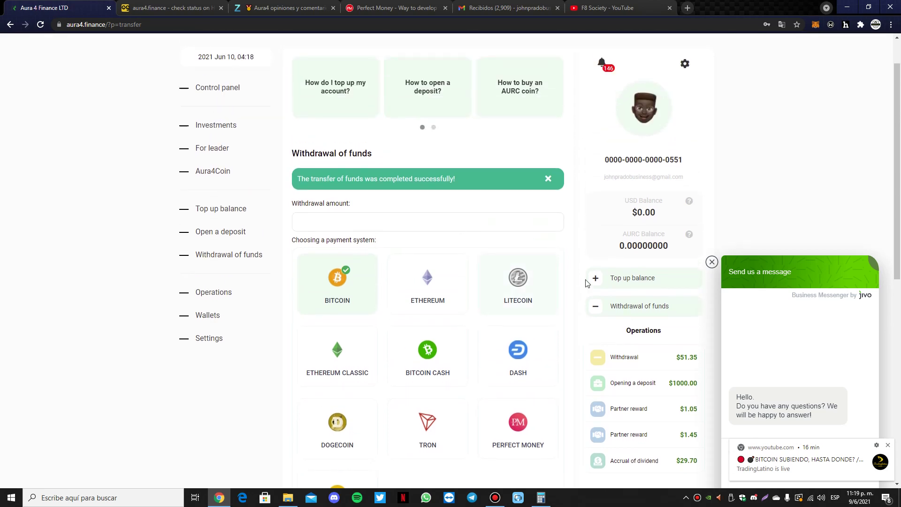
scroll(366, 287, "down", 1)
left_click(419, 242)
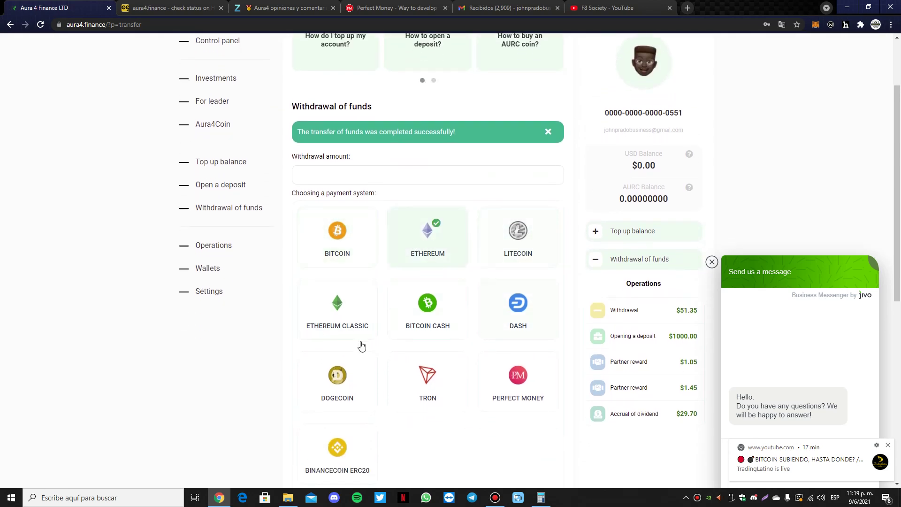
left_click(330, 176)
left_click(352, 236)
left_click(338, 303)
left_click(428, 304)
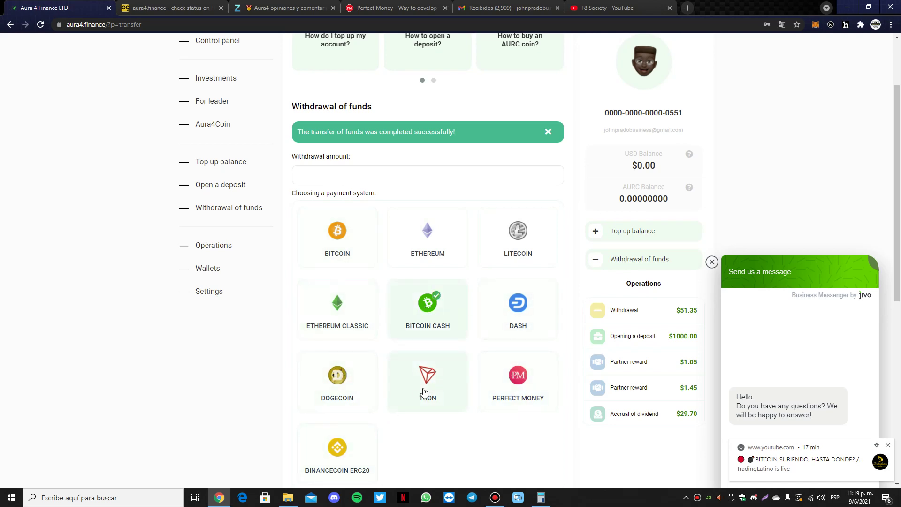
- Choose Perfect Money as the withdrawal payment system and close the support chat window
scroll(450, 350, "down", 1)
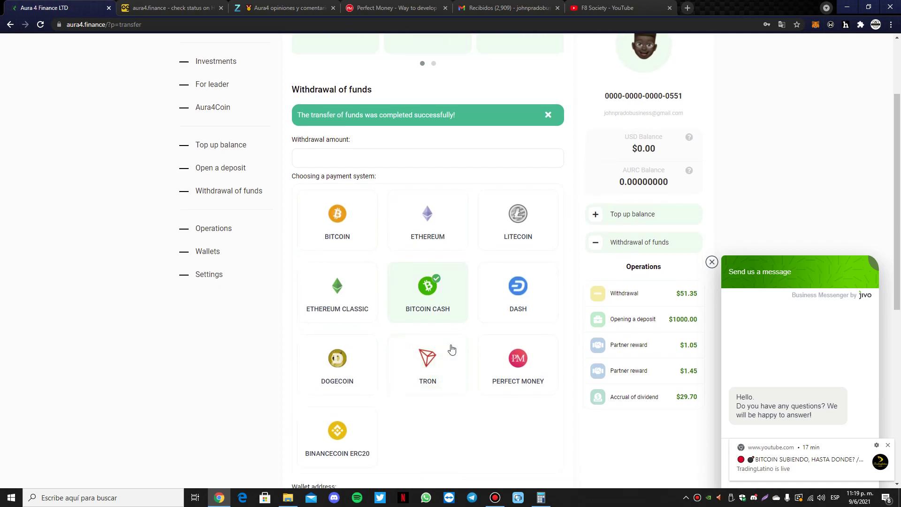
left_click(515, 338)
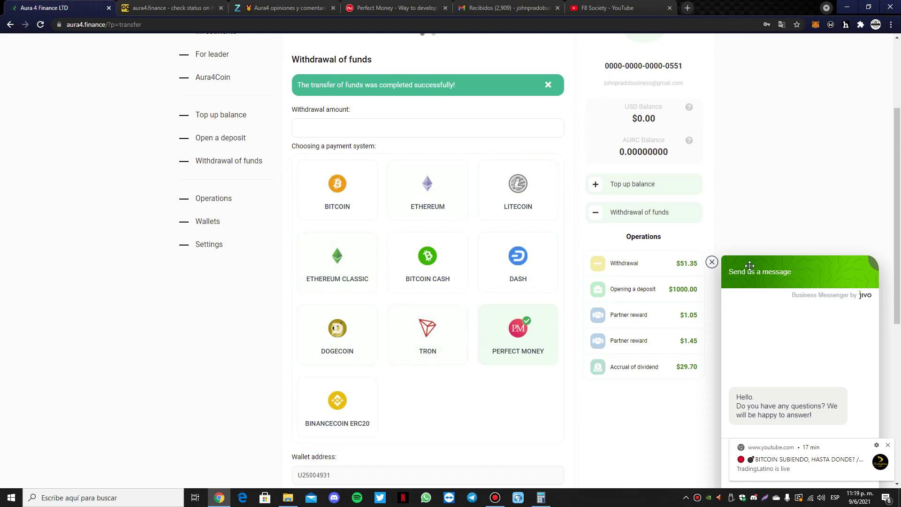
left_click(712, 262)
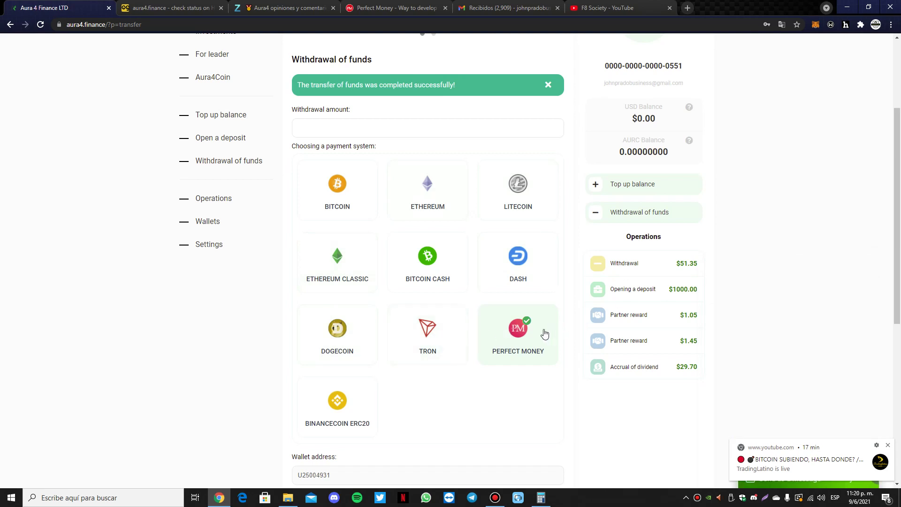
scroll(544, 334, "up", 2)
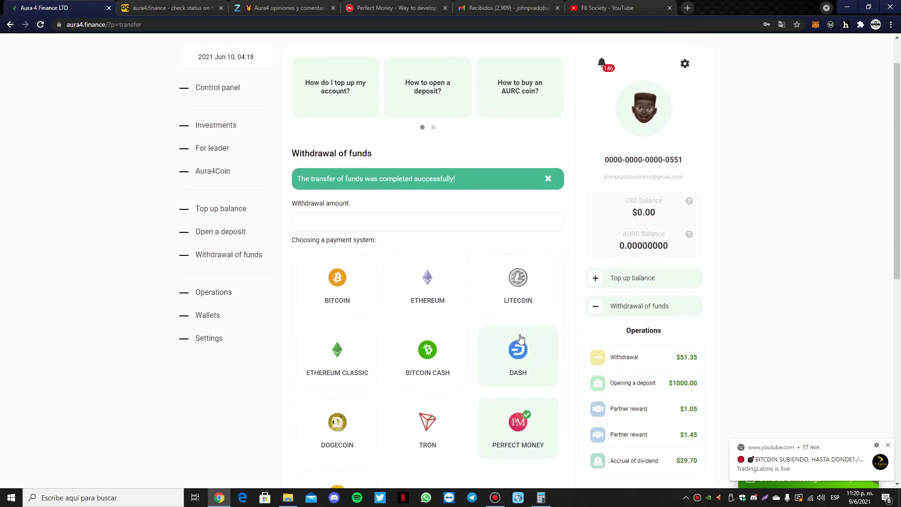
scroll(581, 298, "up", 1)
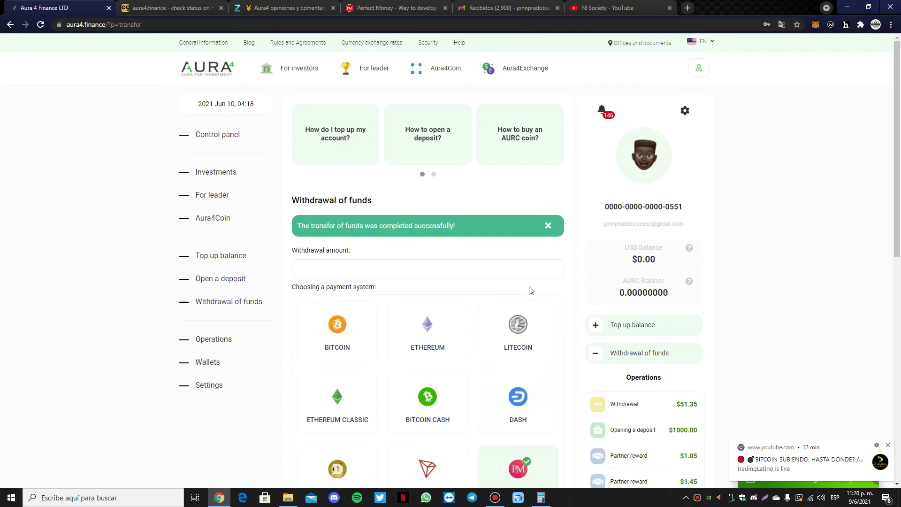
scroll(530, 301, "down", 2)
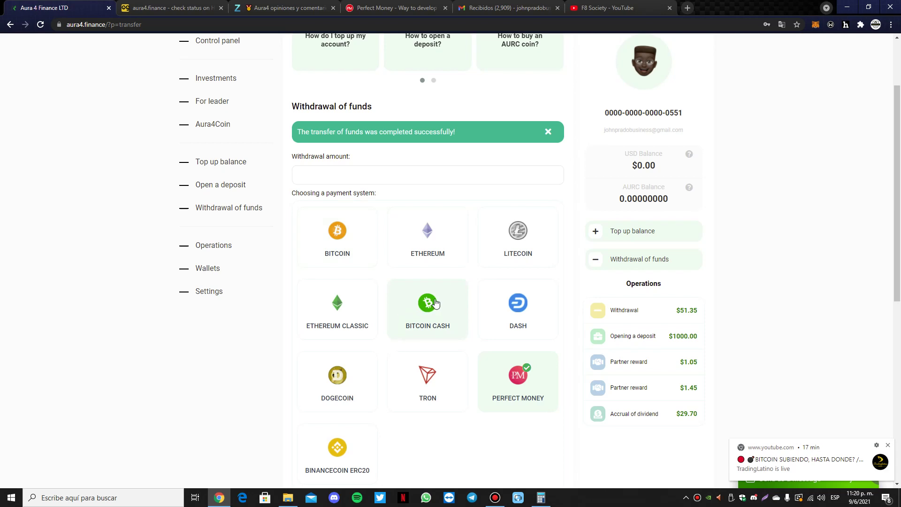
scroll(394, 344, "down", 2)
scroll(429, 306, "up", 1)
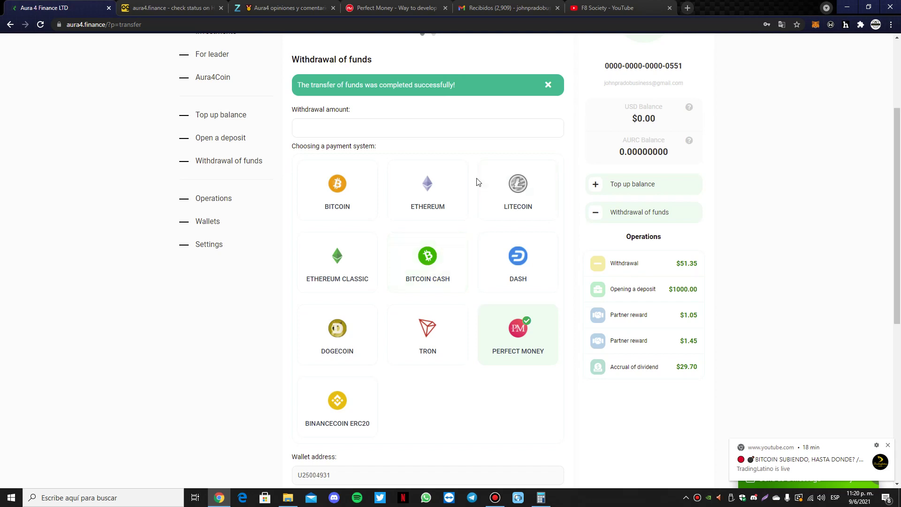
scroll(470, 153, "up", 3)
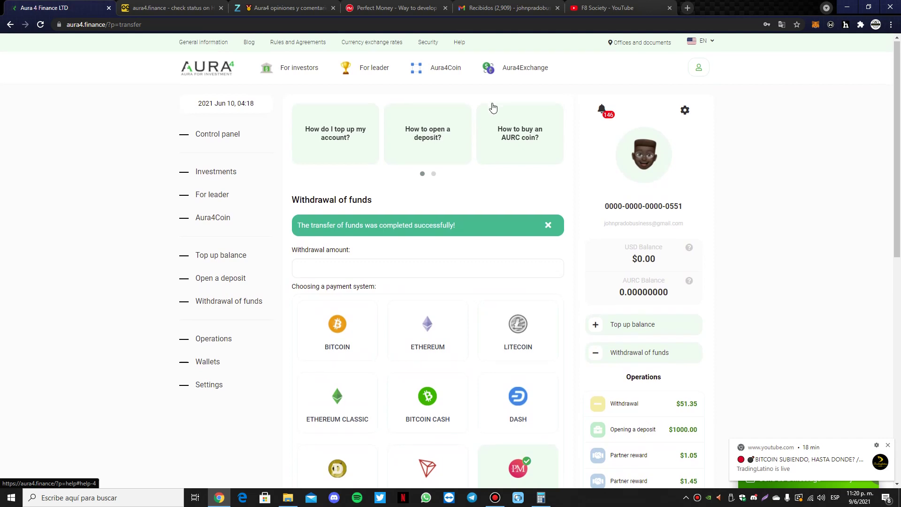
scroll(486, 188, "down", 2)
scroll(544, 328, "down", 1)
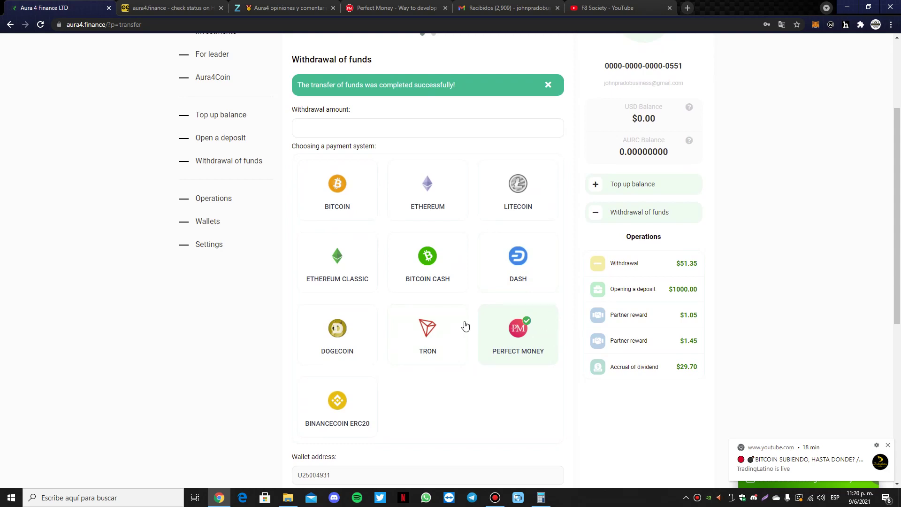
scroll(493, 351, "up", 2)
scroll(493, 352, "up", 1)
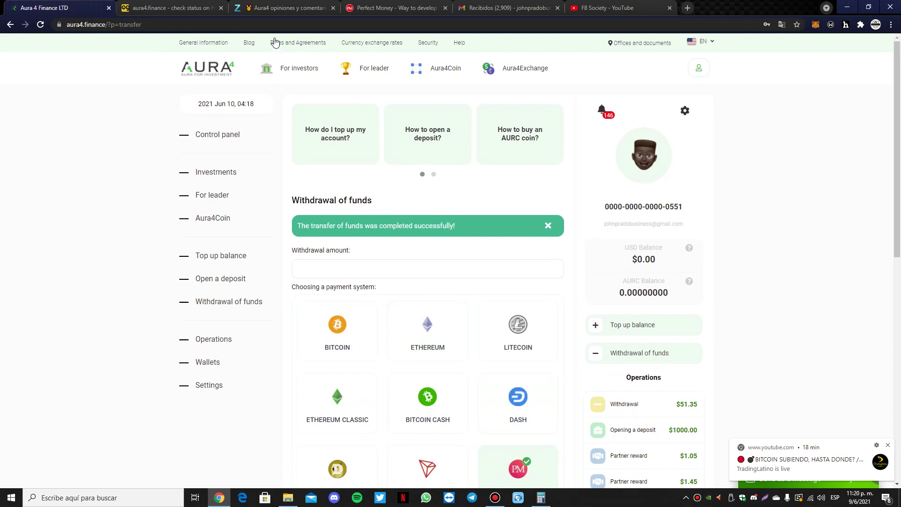
scroll(451, 209, "down", 1)
scroll(451, 210, "down", 3)
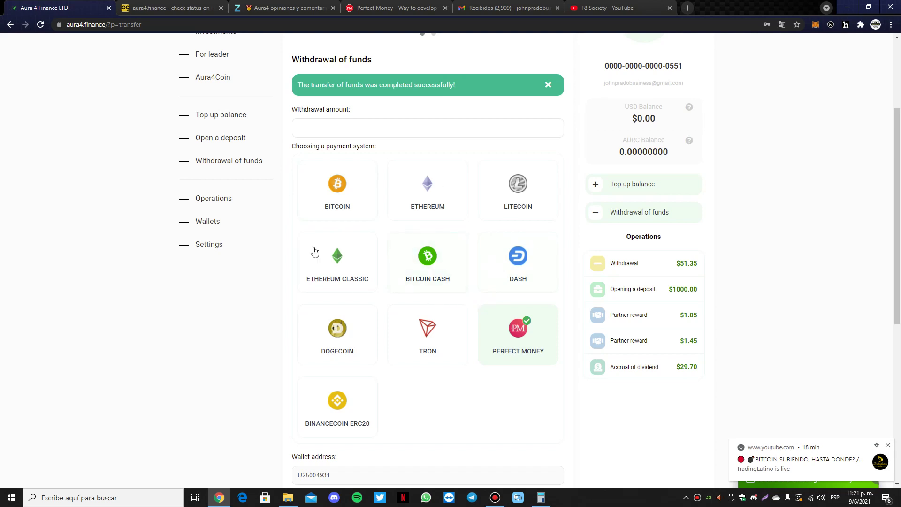
scroll(132, 54, "up", 1)
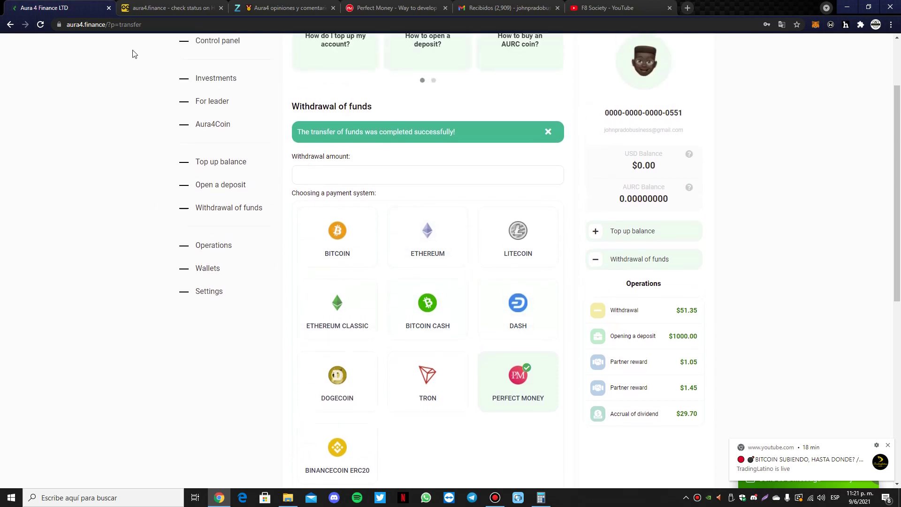